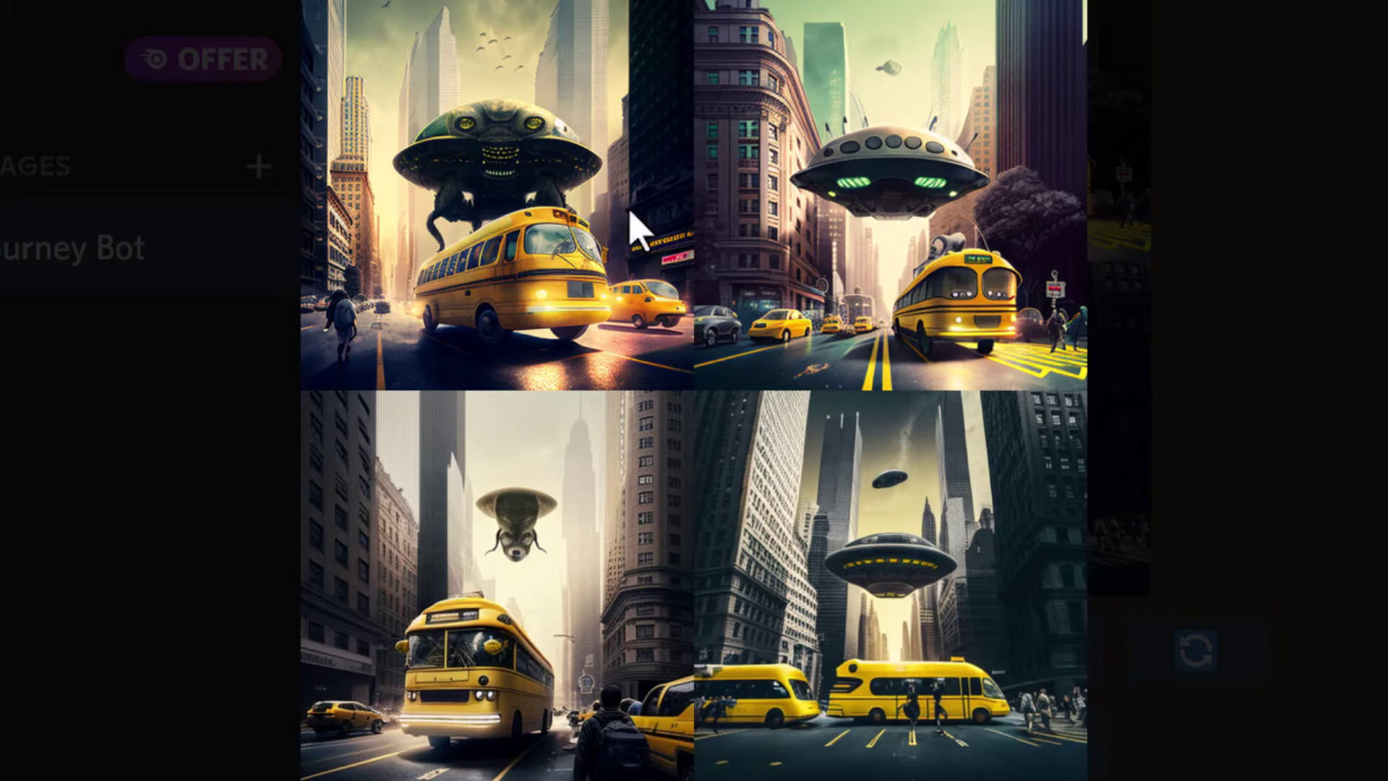
# Close the enlarged grid of aliens and yellow buses to return to the Midjourney Bot chat
pyautogui.click(1234, 258)
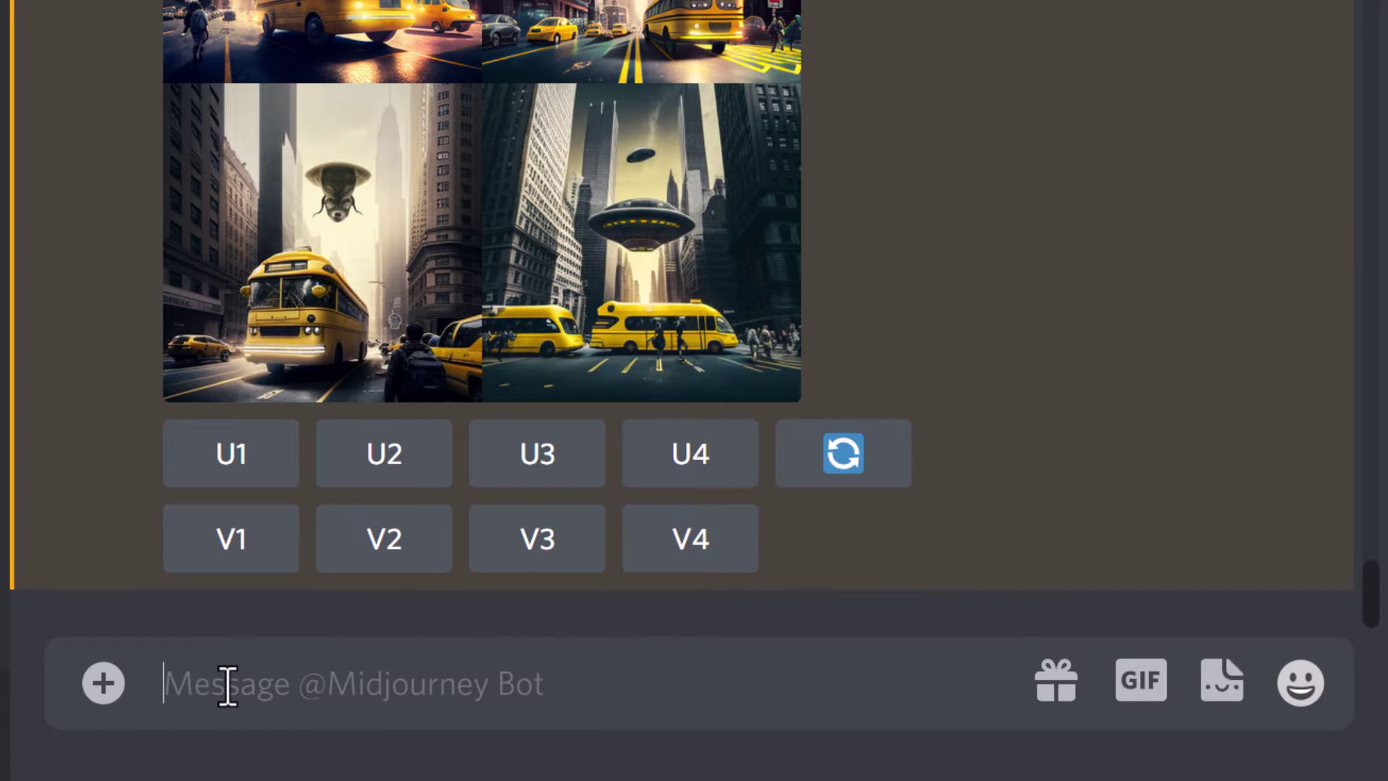
# Copy the earlier alien city prompt and paste it into a new /imagine command
pyautogui.scroll(5, 615, 51)
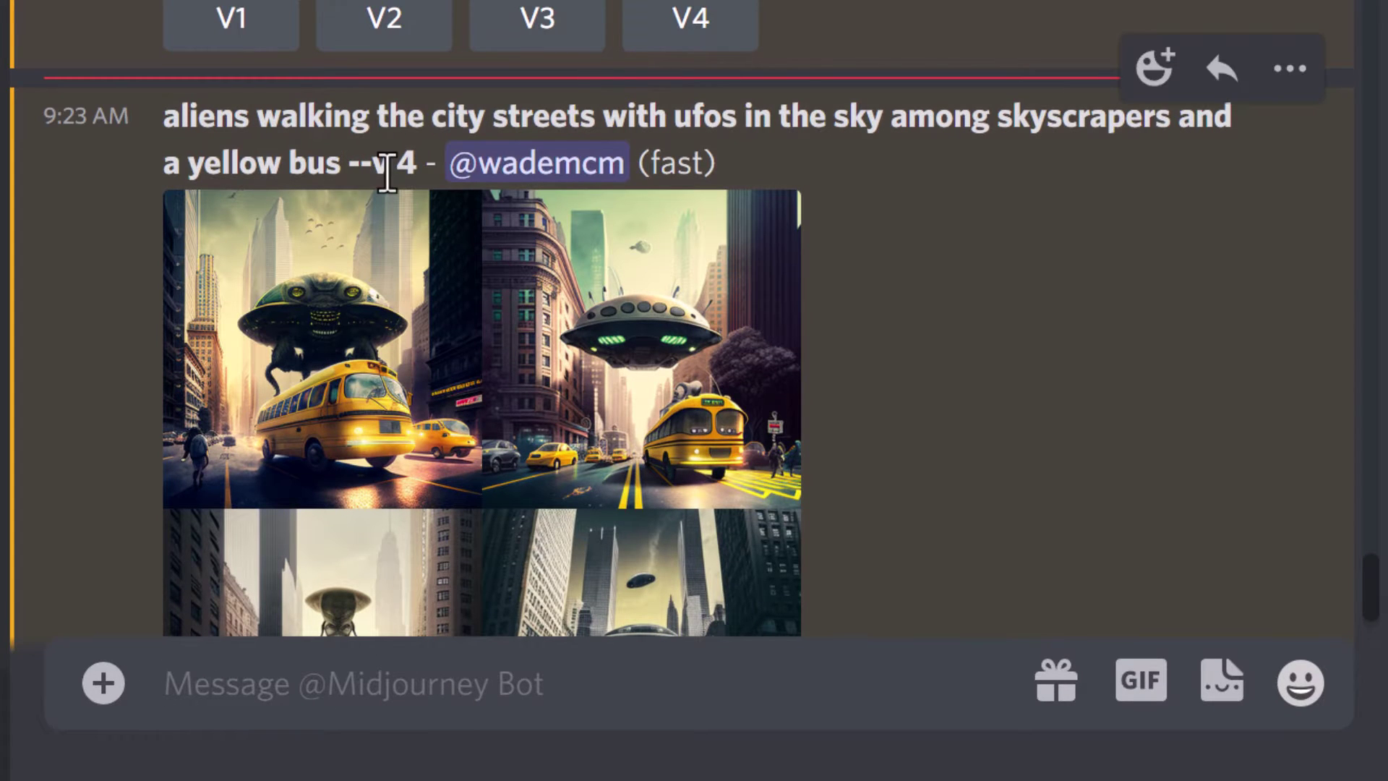
pyautogui.moveTo(342, 163); pyautogui.dragTo(164, 114)
pyautogui.rightClick(192, 122)
pyautogui.click(226, 140)
pyautogui.write('/imagine')
pyautogui.press('Tab')
pyautogui.hotkey('ctrl', 'v')
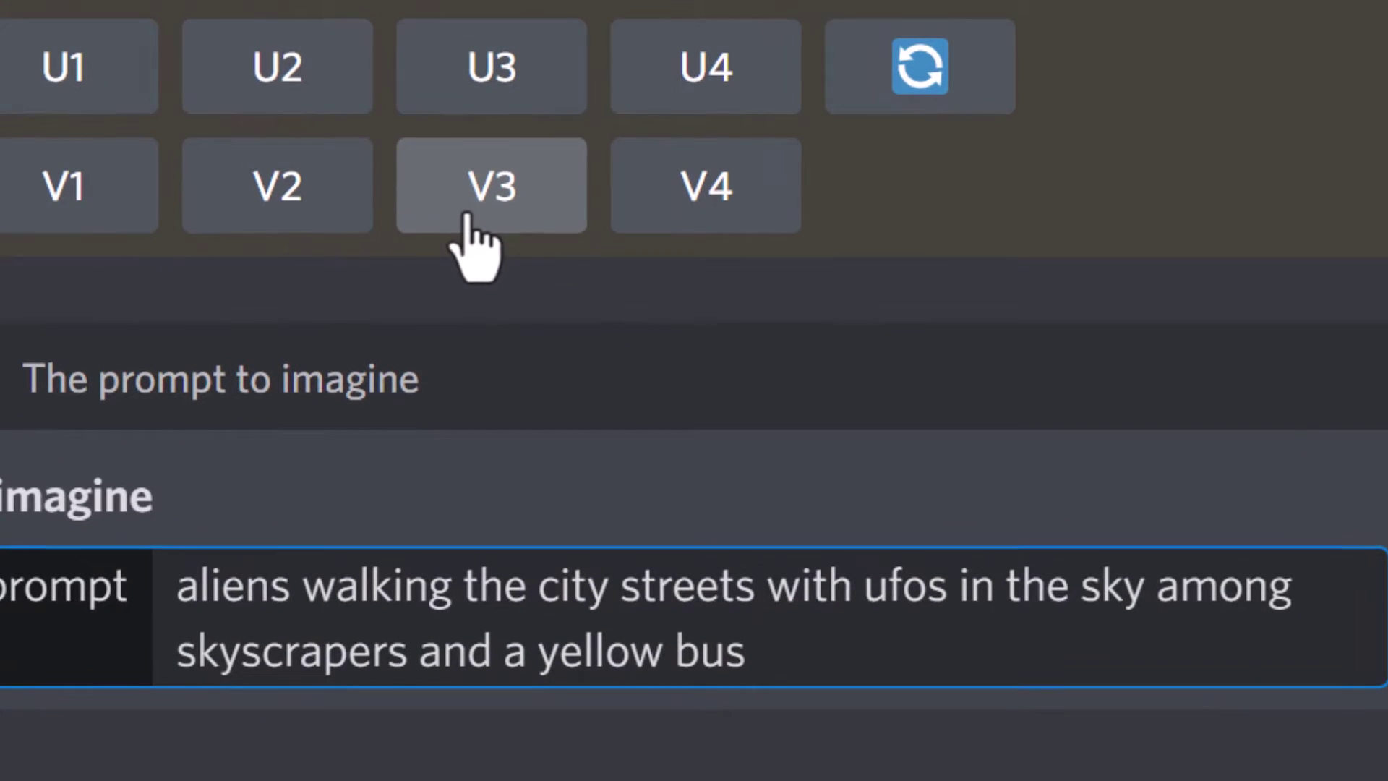
# Add weights to the prompt: aliens::5, yellow::0.5, bus::0.5, ufos::1, skyscrapers::2
pyautogui.click(292, 584)
pyautogui.write('::')
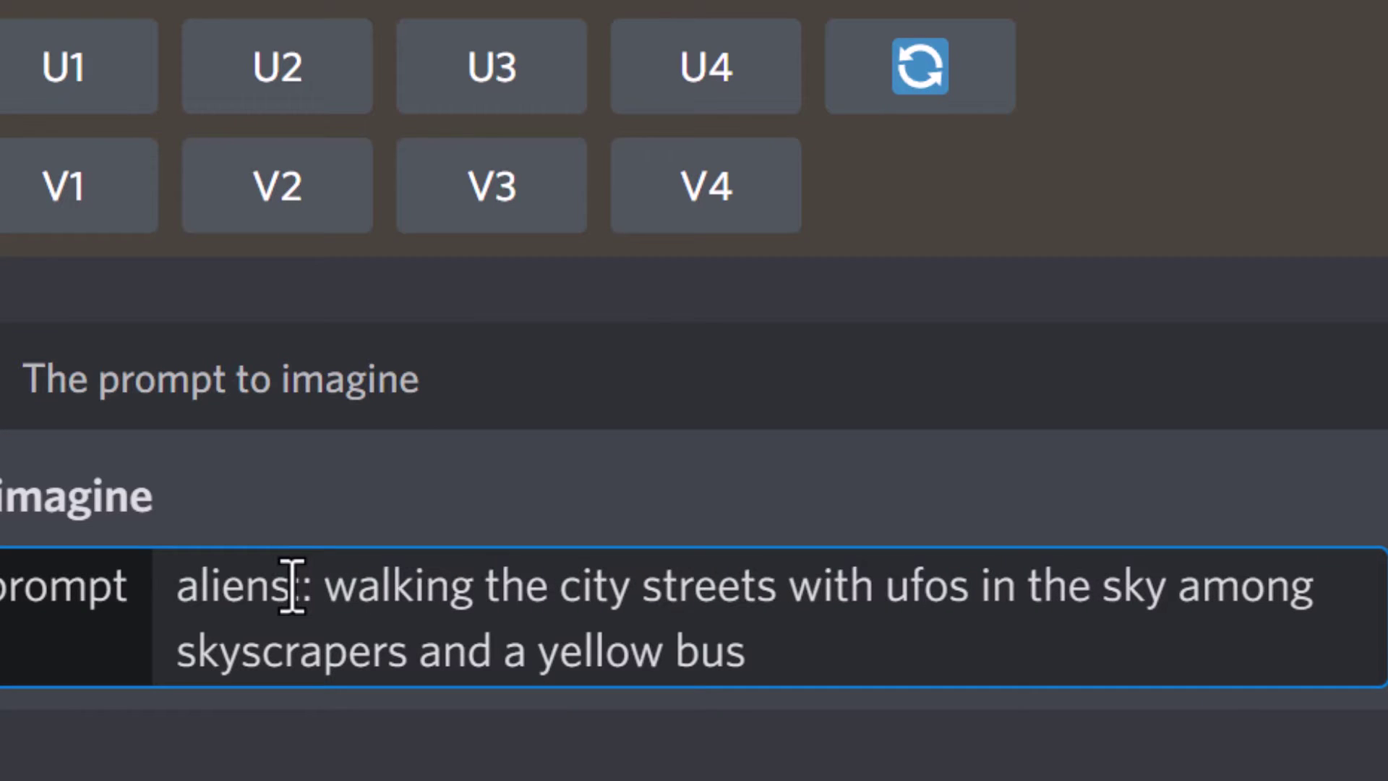
pyautogui.write('5')
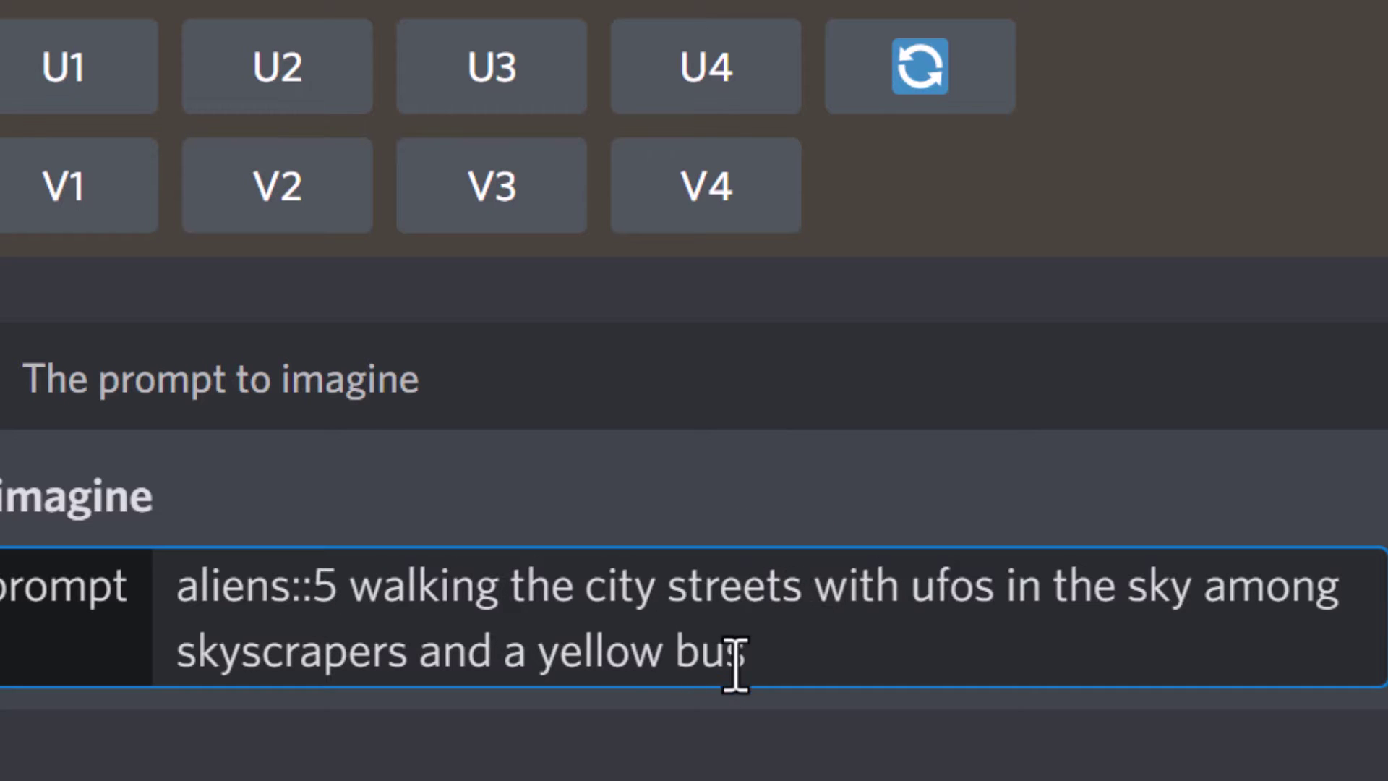
pyautogui.click(665, 651)
pyautogui.write('::0.5')
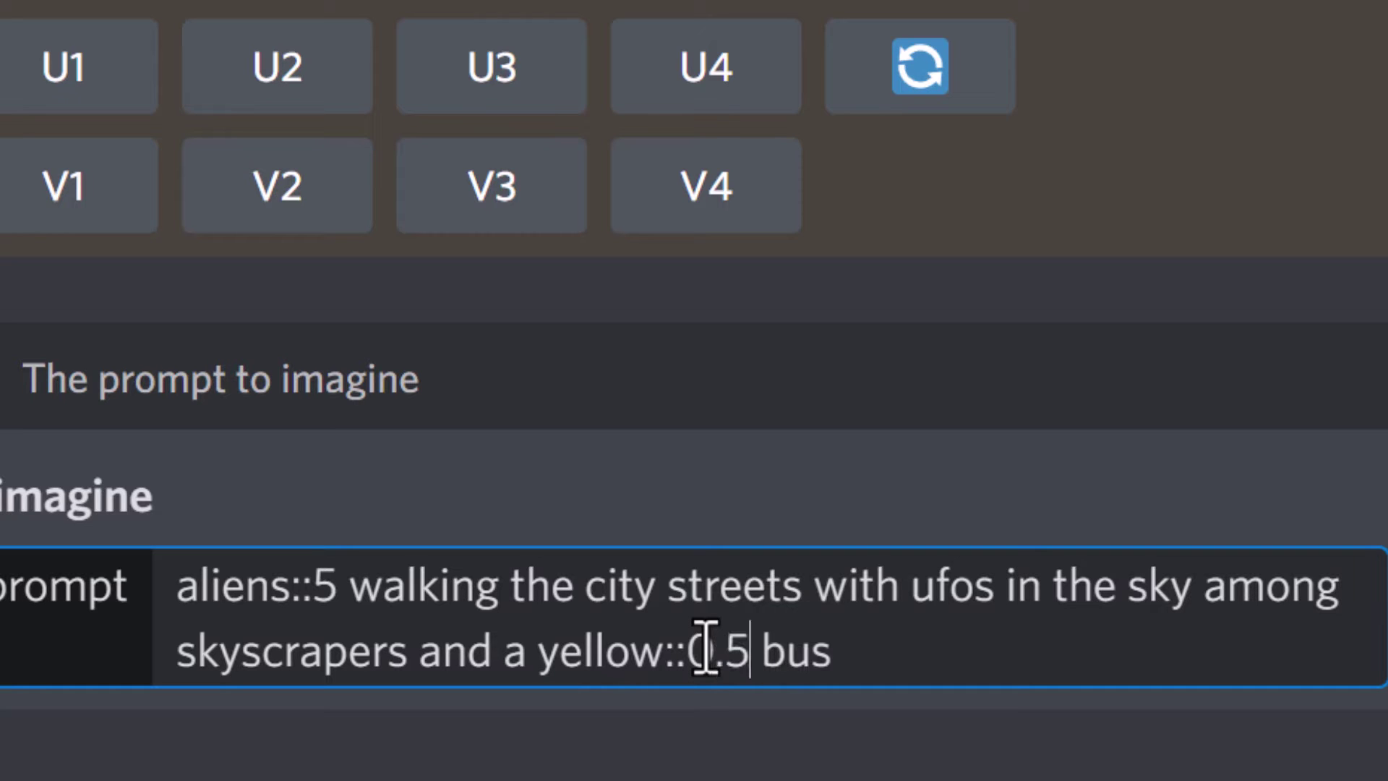
pyautogui.click(871, 655)
pyautogui.write('::0')
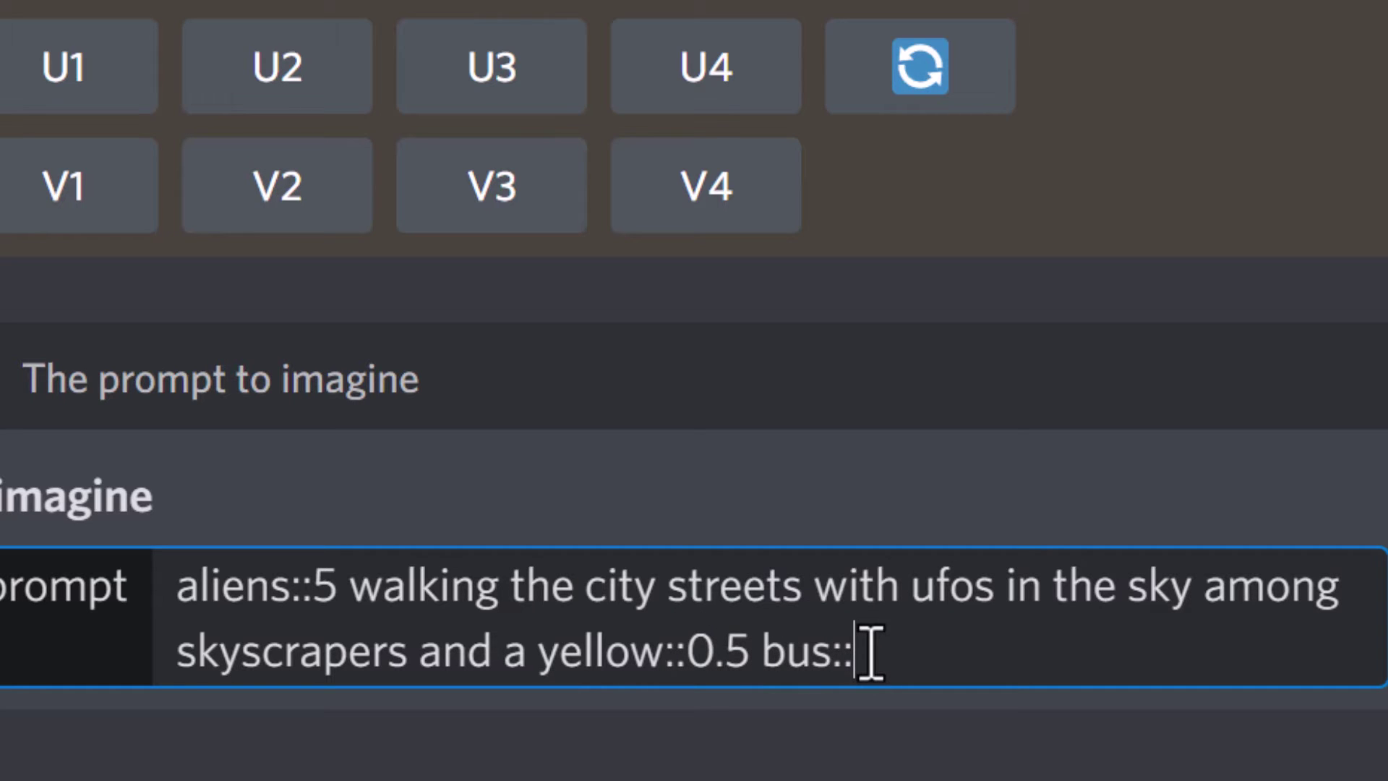
pyautogui.write('.5')
pyautogui.click(998, 594)
pyautogui.write('::0.5')
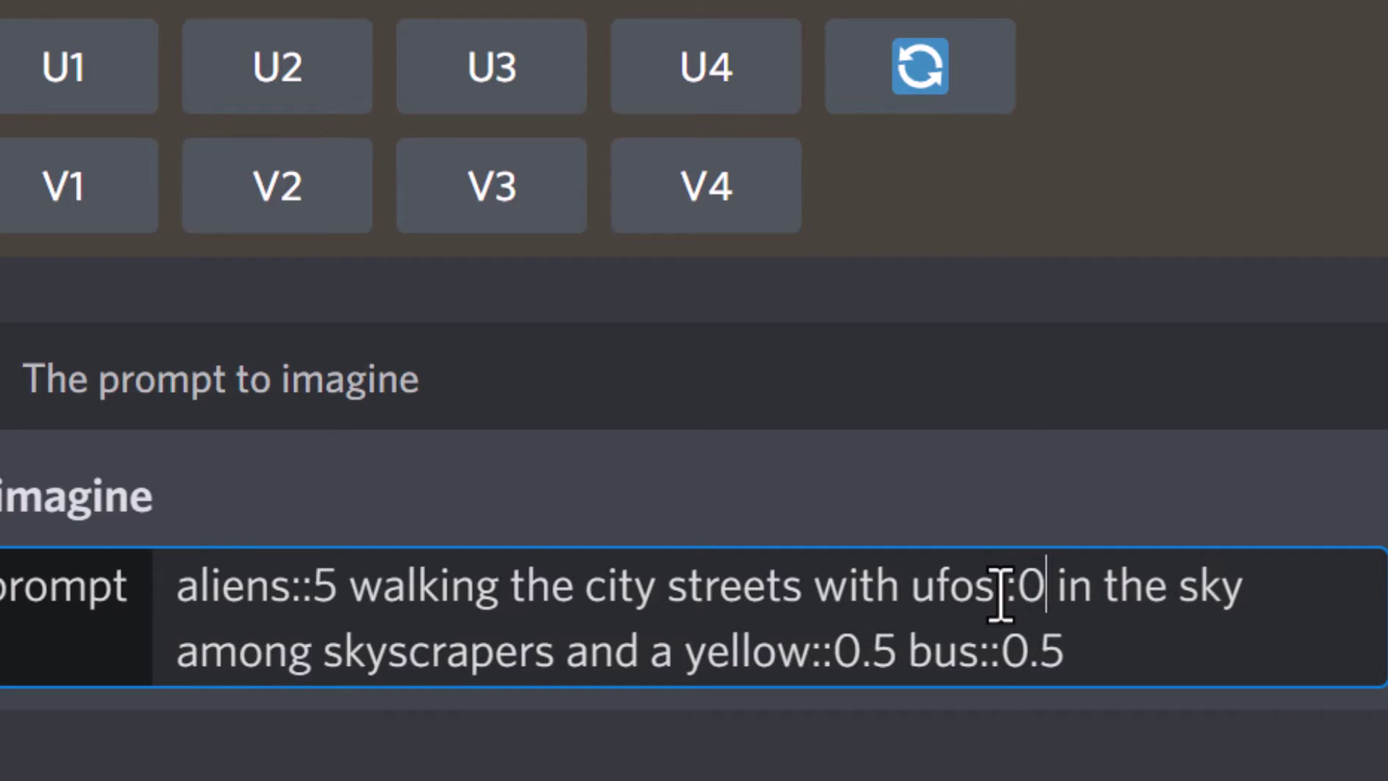
pyautogui.press('BackSpace')
pyautogui.press('BackSpace')
pyautogui.write('1')
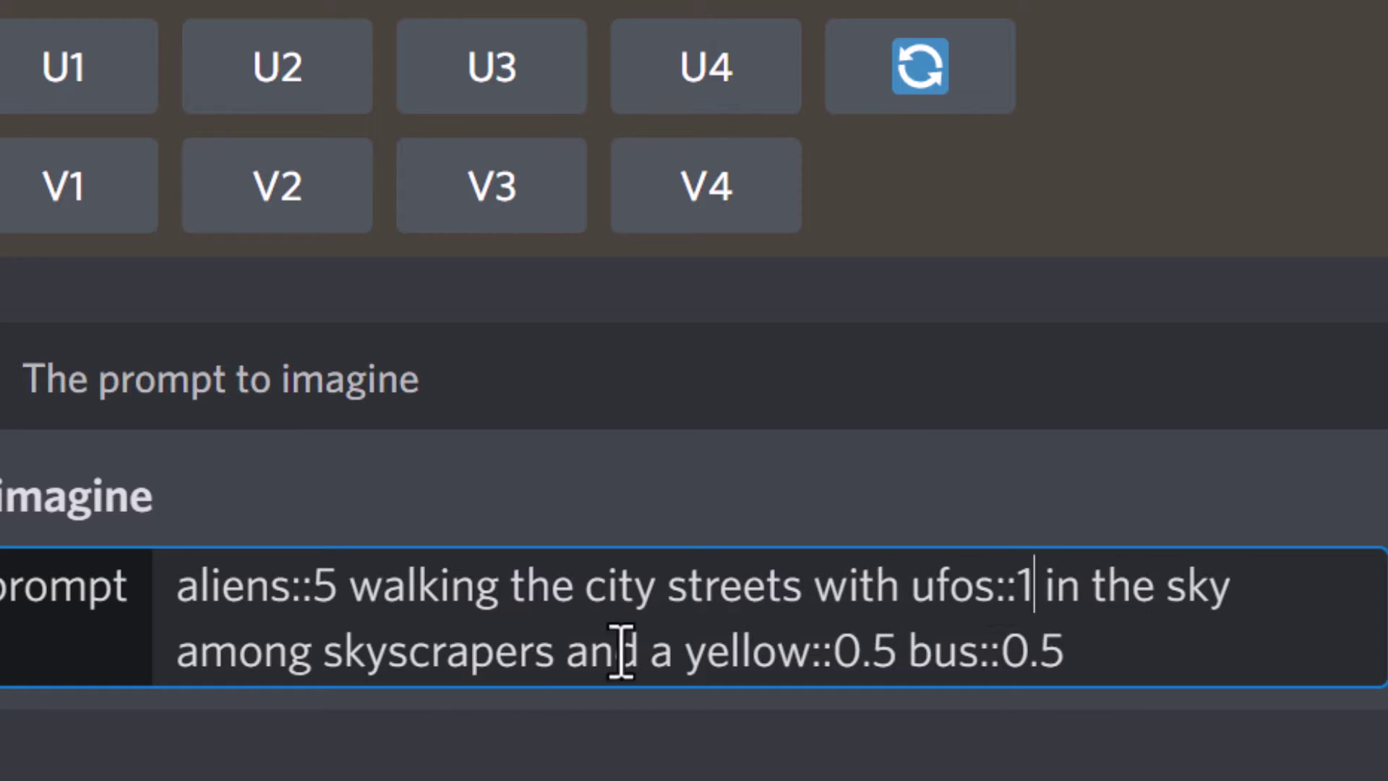
pyautogui.click(554, 650)
pyautogui.write('::')
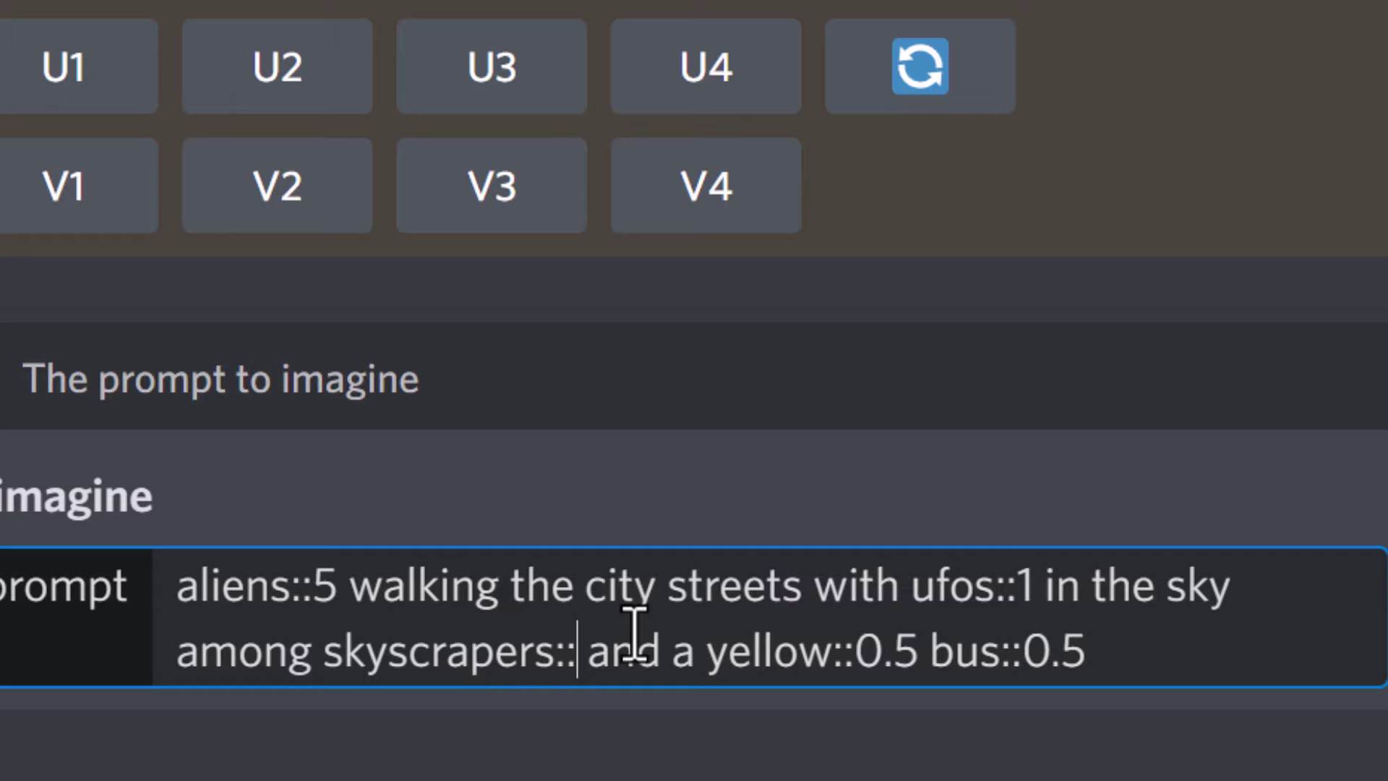
pyautogui.write('2')
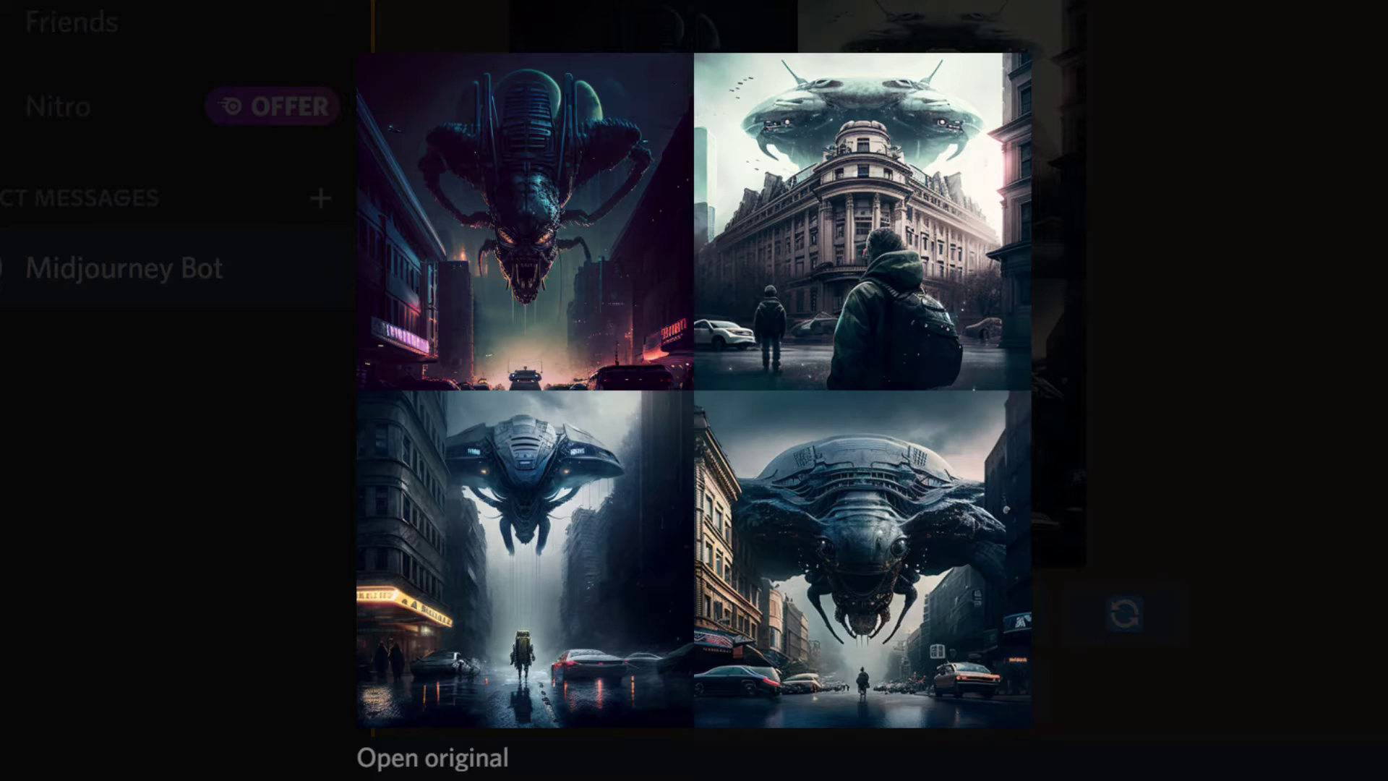
# Submit the weighted prompt and view the enlarged grid of giant aliens over city streets
pyautogui.moveTo(807, 692)
# Reweight the prompt to aliens::1, ufos::3, skyscrapers::-1, yellow::4, bus::4 and submit it
pyautogui.click(1233, 176)
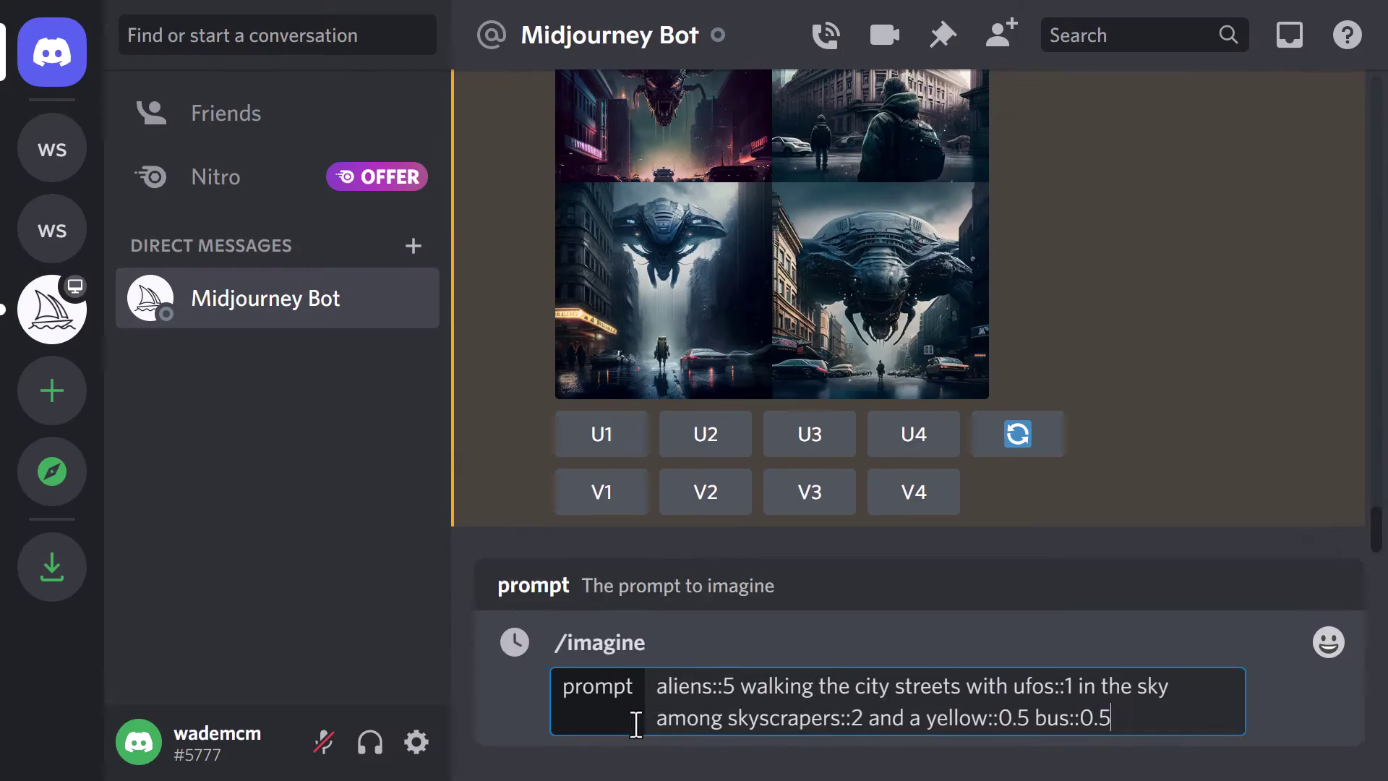
pyautogui.doubleClick(737, 679)
pyautogui.write('1 in the sky')
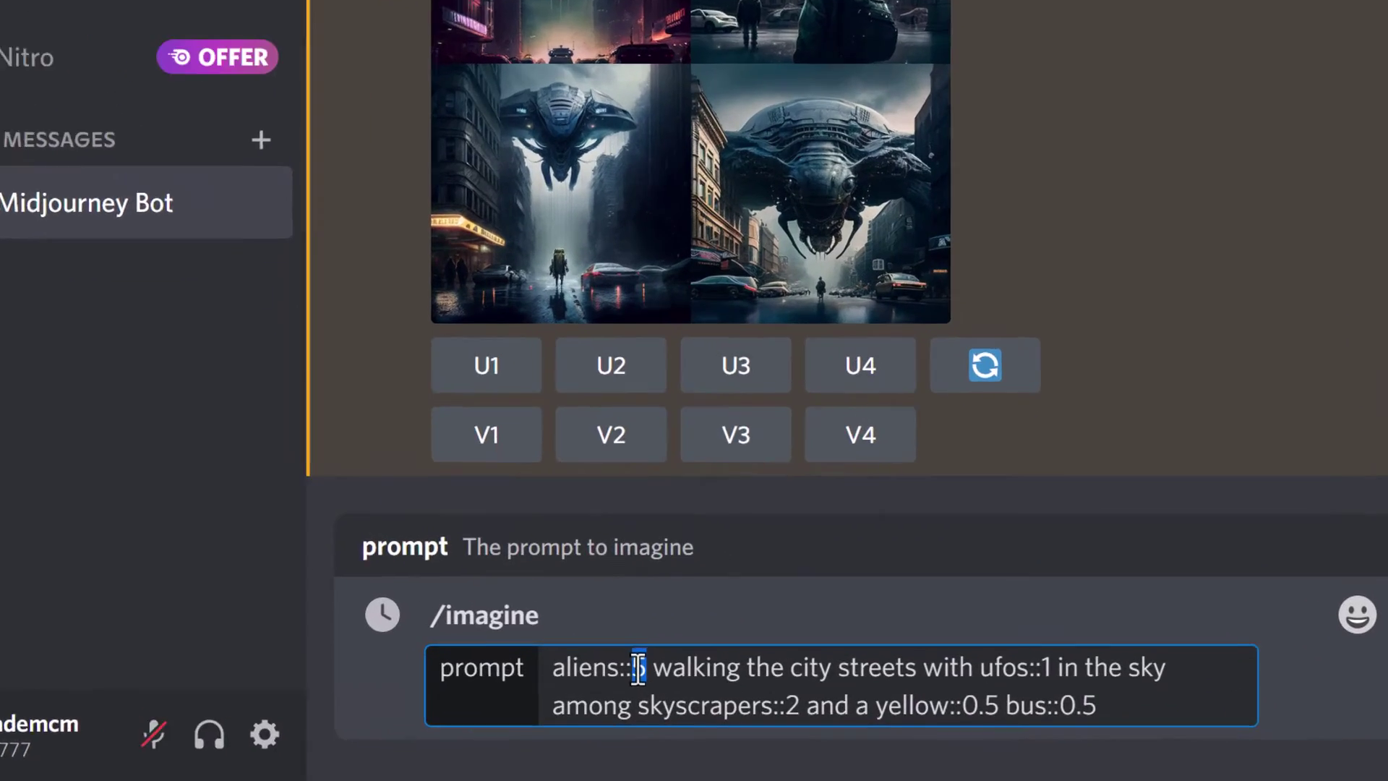
pyautogui.doubleClick(997, 721)
pyautogui.write('4')
pyautogui.doubleClick(1084, 722)
pyautogui.write('4')
pyautogui.doubleClick(611, 671)
pyautogui.write('-1')
pyautogui.doubleClick(976, 615)
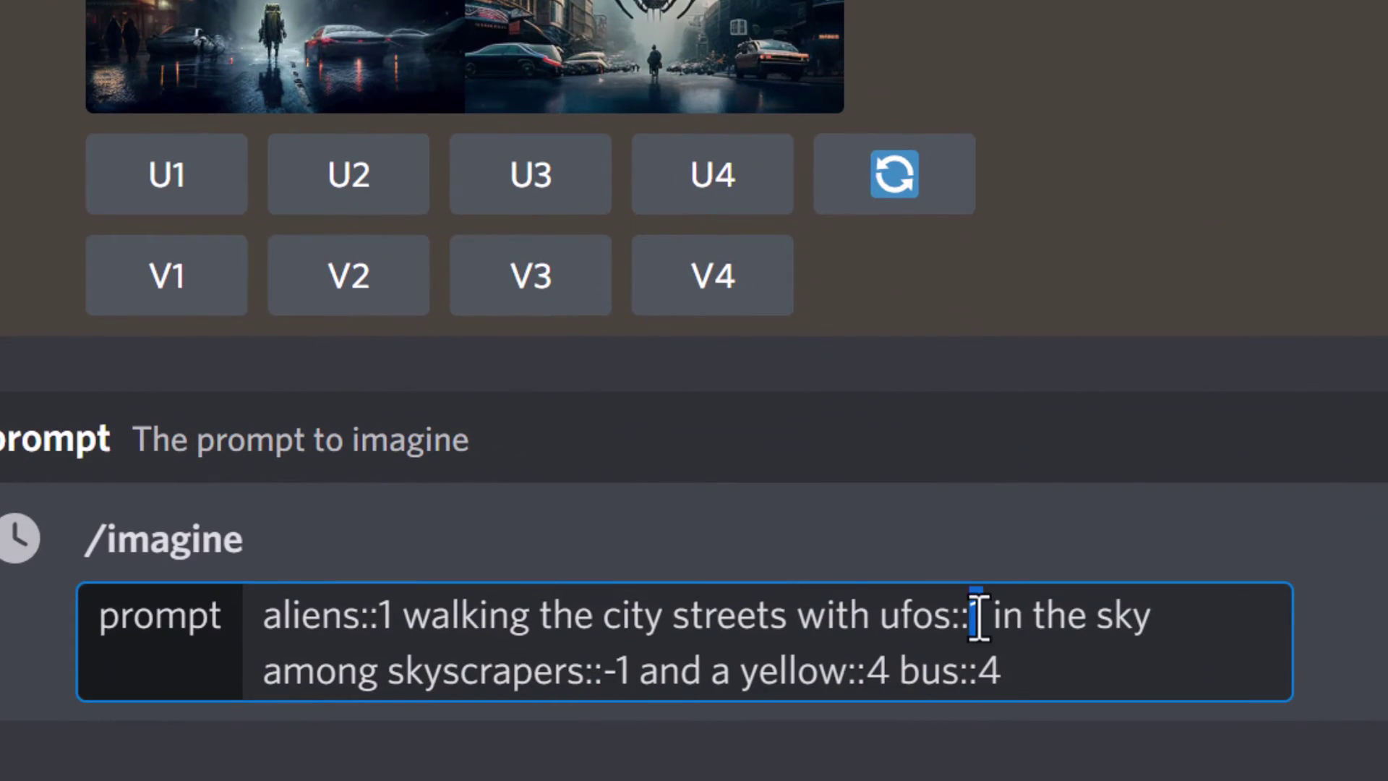
pyautogui.write('3')
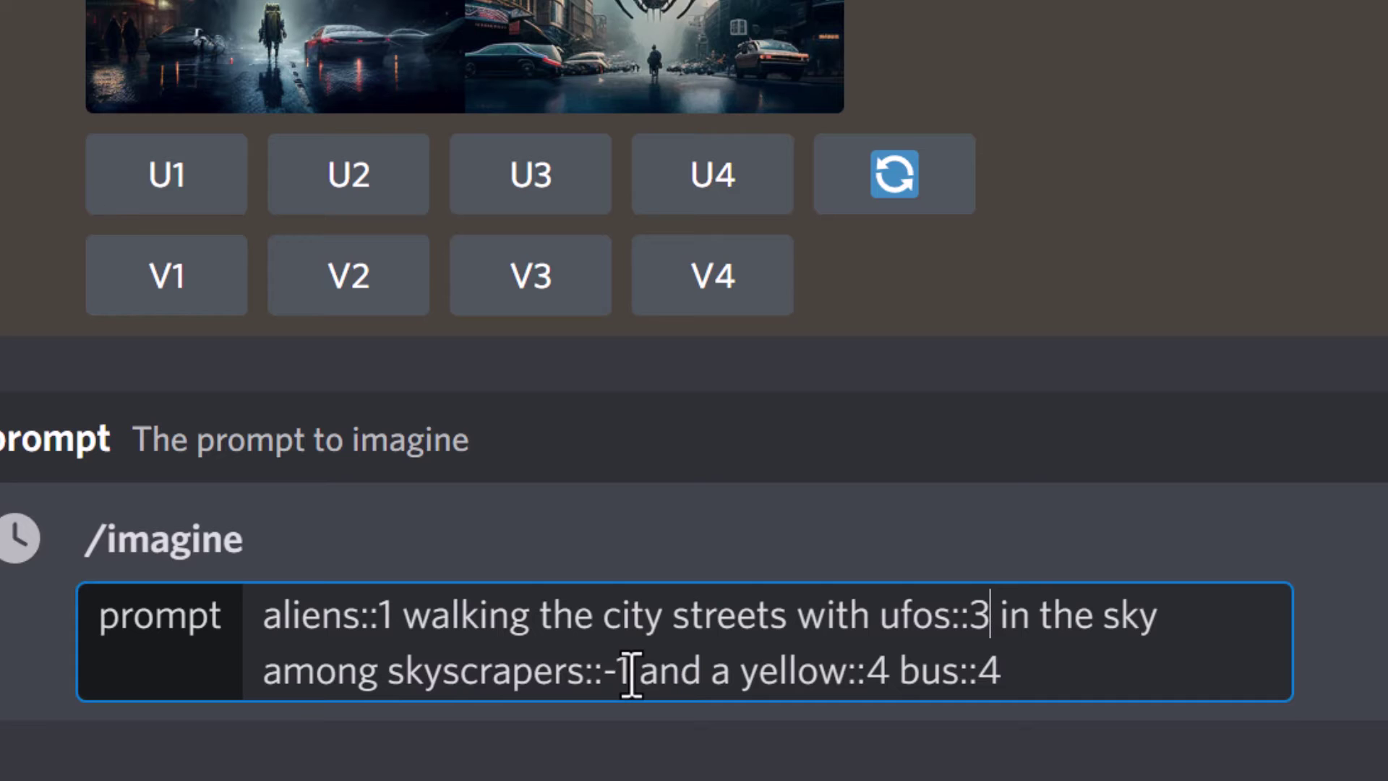
pyautogui.click(1035, 675)
pyautogui.press('Return')
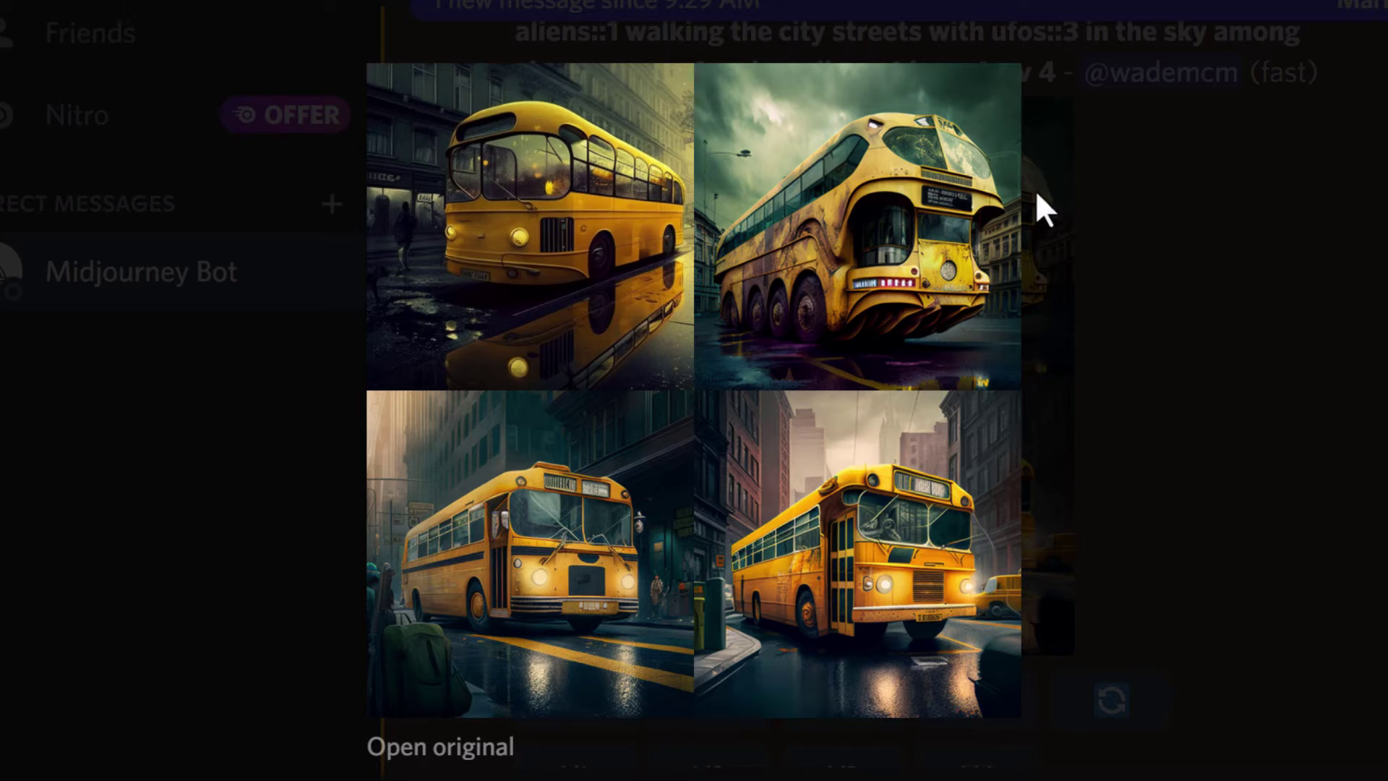
# Close the enlarged yellow-bus grid and scroll up to its weighted prompt
pyautogui.moveTo(714, 230)
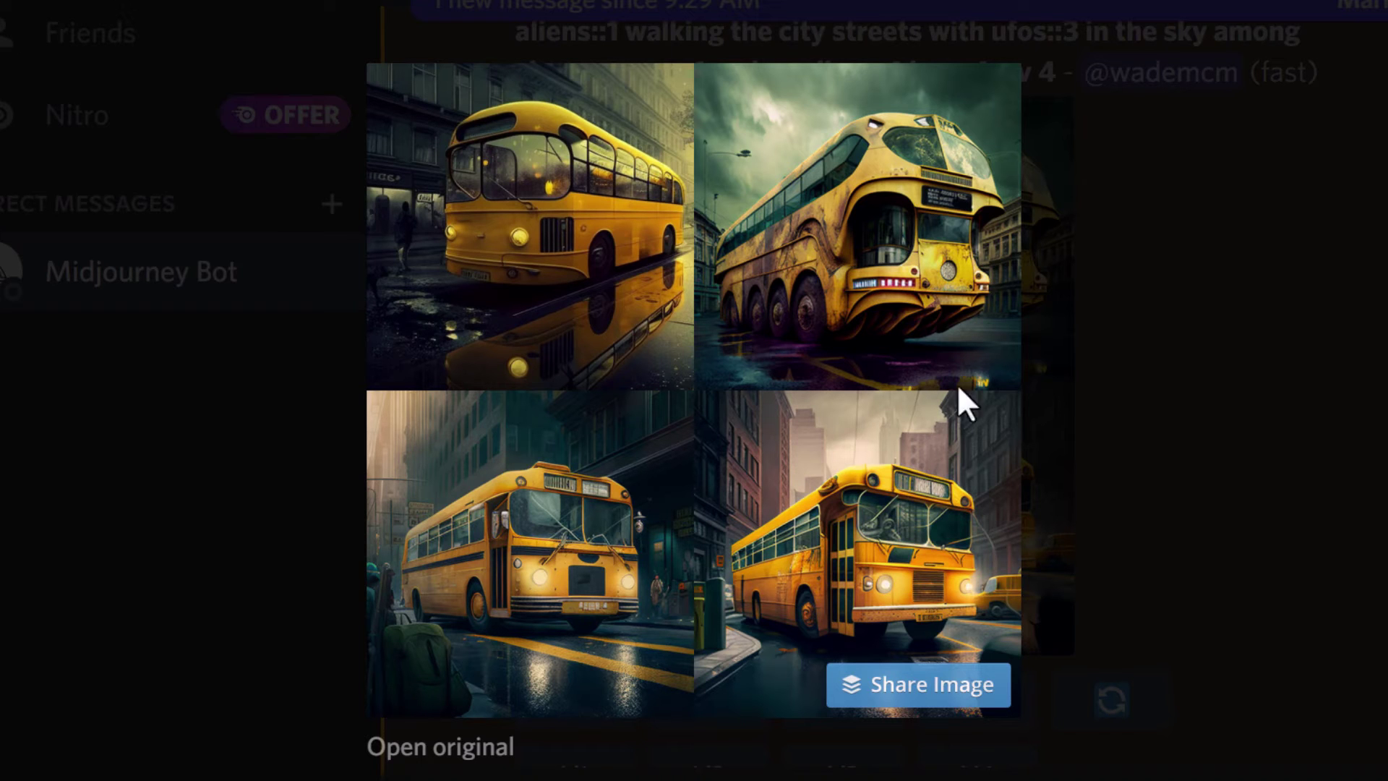
pyautogui.click(1193, 245)
pyautogui.scroll(3, 985, 119)
# Copy the yellow-bus prompt and paste it into a new /imagine command
pyautogui.moveTo(988, 258); pyautogui.dragTo(516, 217)
pyautogui.hotkey('ctrl', 'c')
pyautogui.scroll(-5, 626, 693)
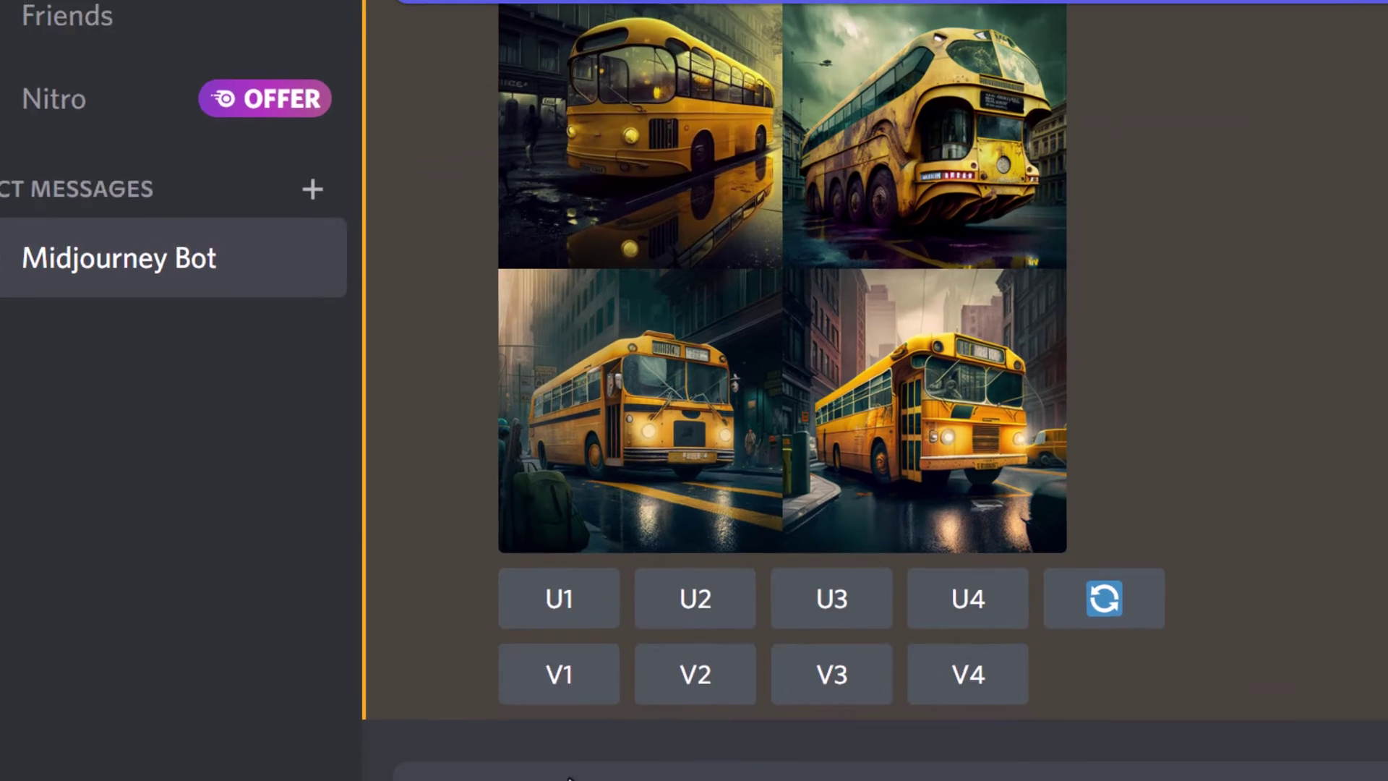
pyautogui.click(570, 777)
pyautogui.write('/imagine')
pyautogui.press('Tab')
pyautogui.hotkey('ctrl', 'v')
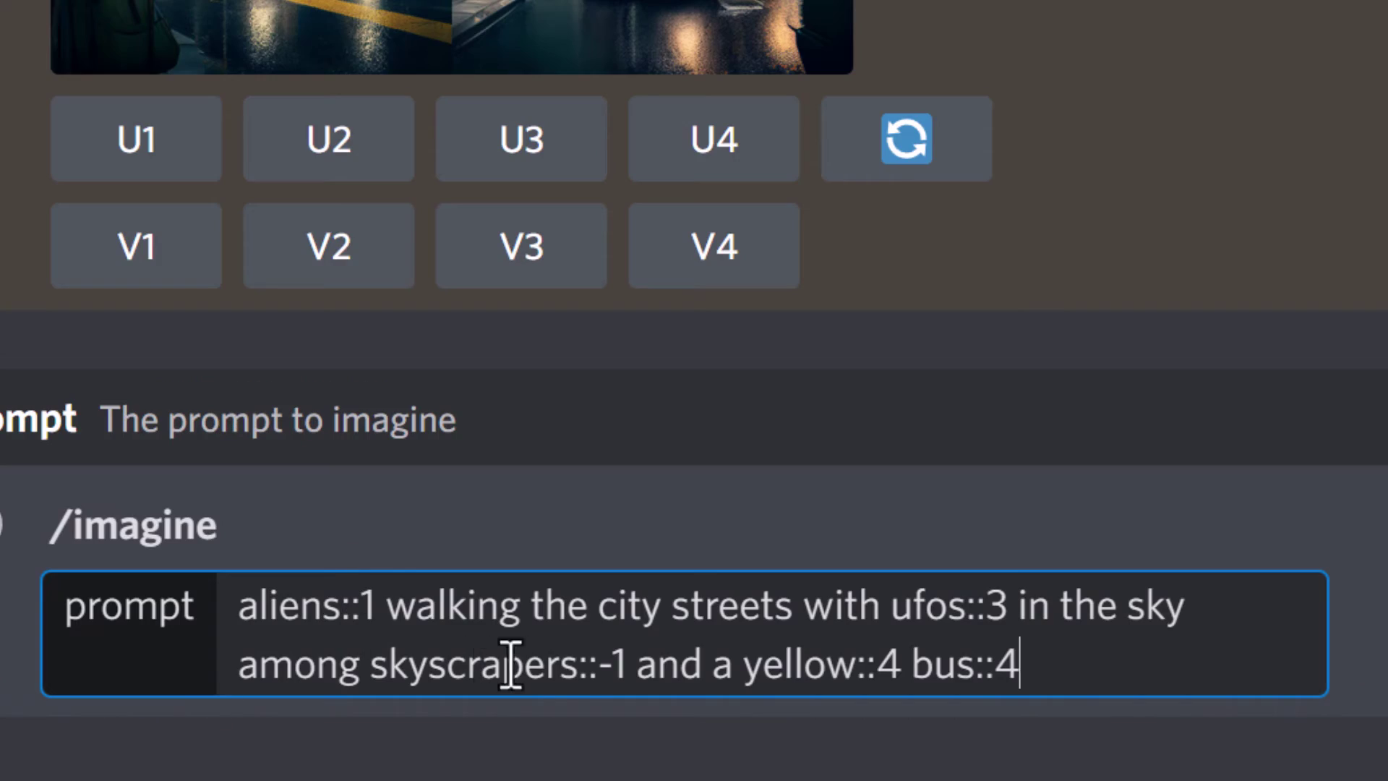
# Replace 'among skyscrapers' with '--no skyscrapers' at the end and submit the prompt
pyautogui.moveTo(578, 668); pyautogui.dragTo(246, 676)
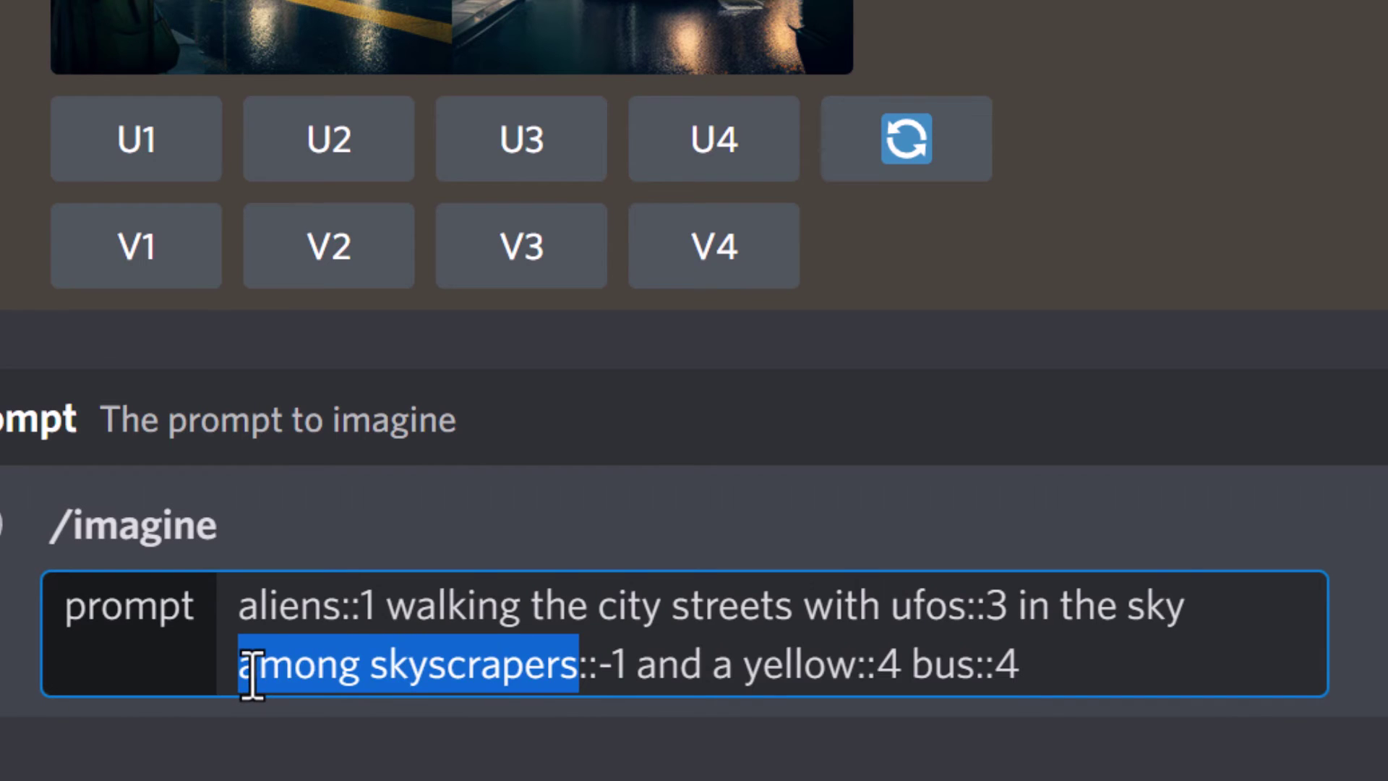
pyautogui.press('BackSpace')
pyautogui.press('BackSpace')
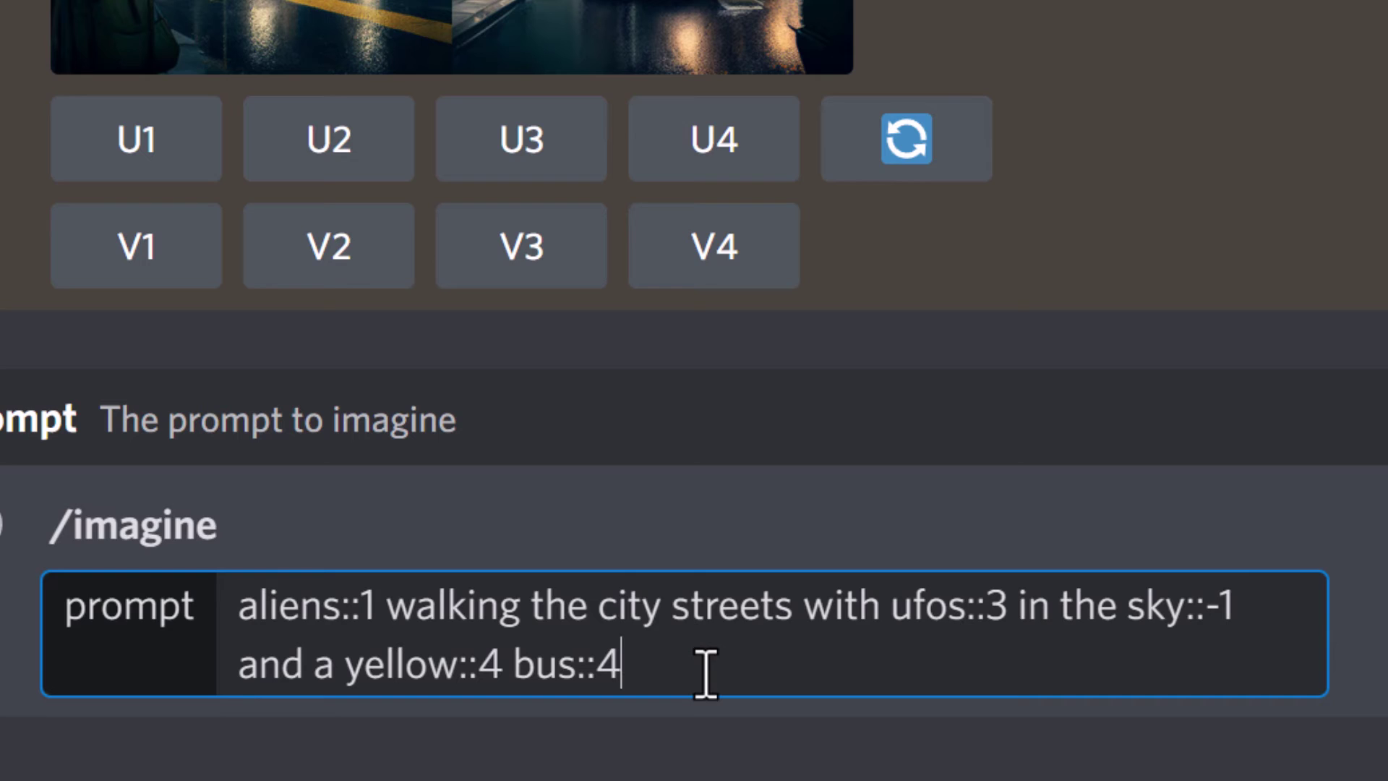
pyautogui.write('no skyscraper')
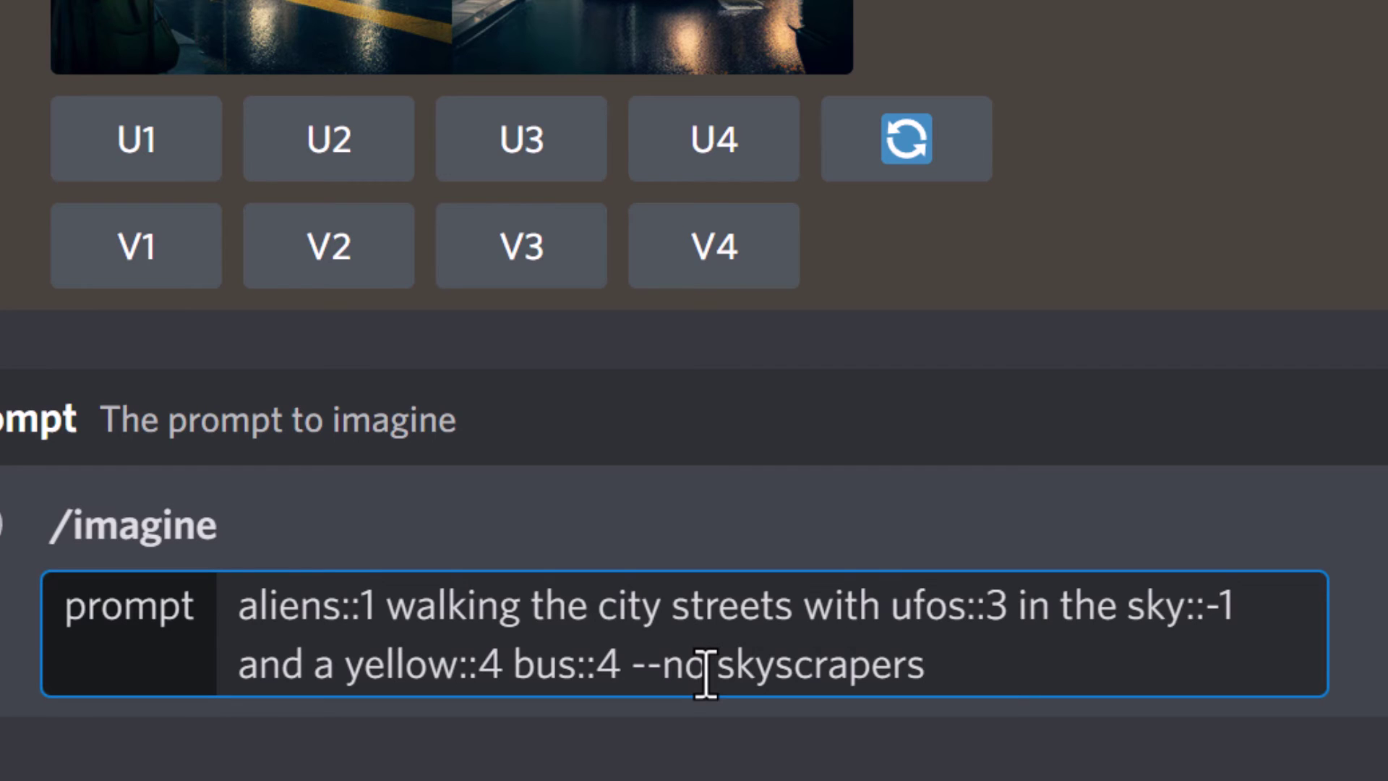
pyautogui.write('s')
pyautogui.press('Return')
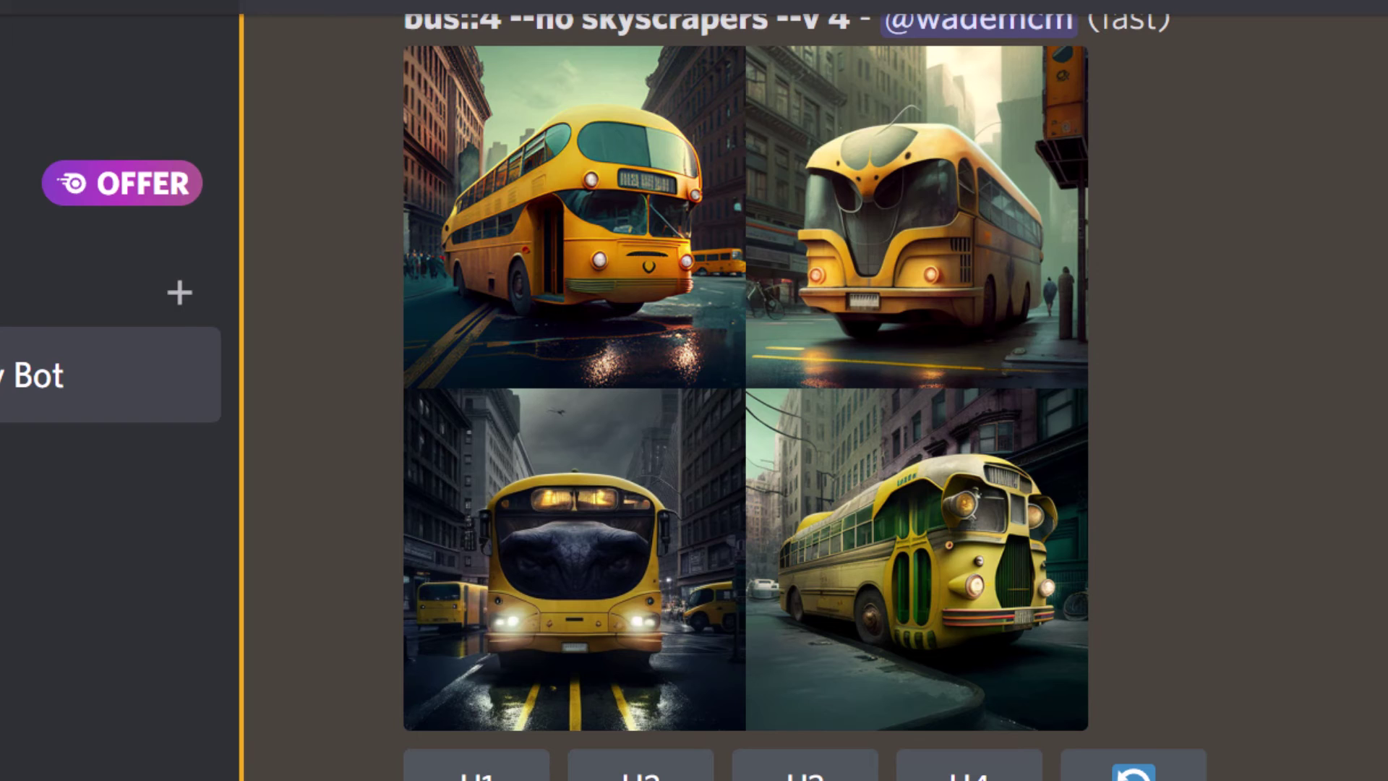
# Submit an /imagine prompt appending '--no buildings skyscrapers' with 'among skyscrapers::-1' removed
pyautogui.write('/')
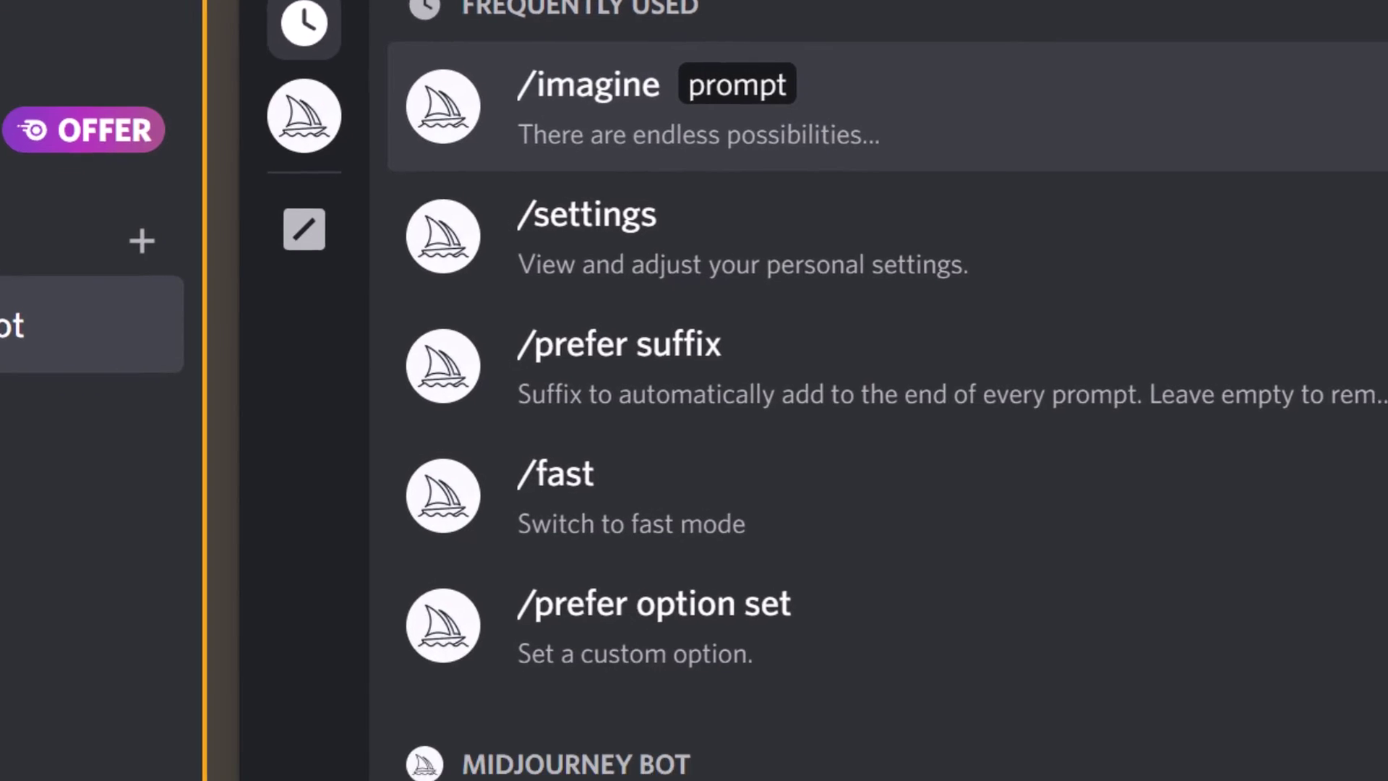
pyautogui.press('Return')
pyautogui.hotkey('ctrl', 'v')
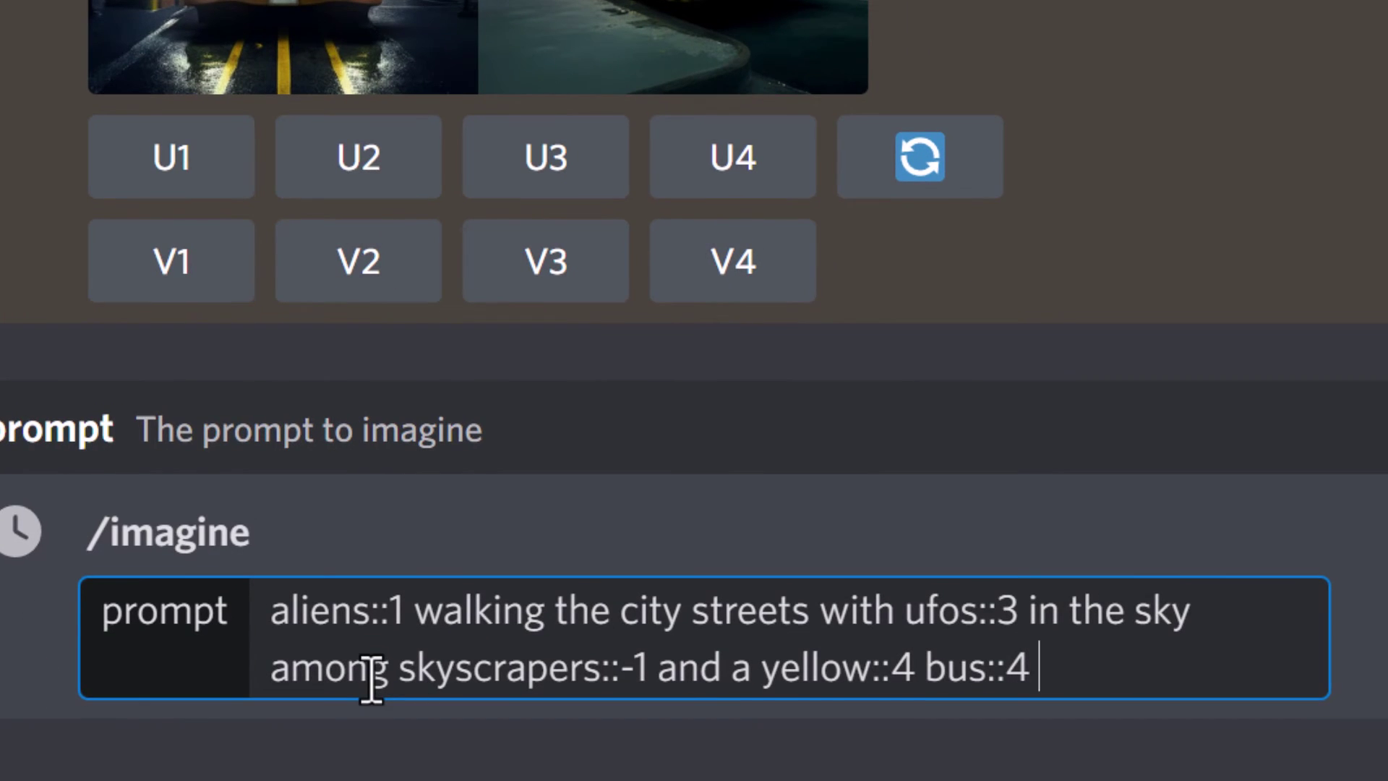
pyautogui.write('o ')
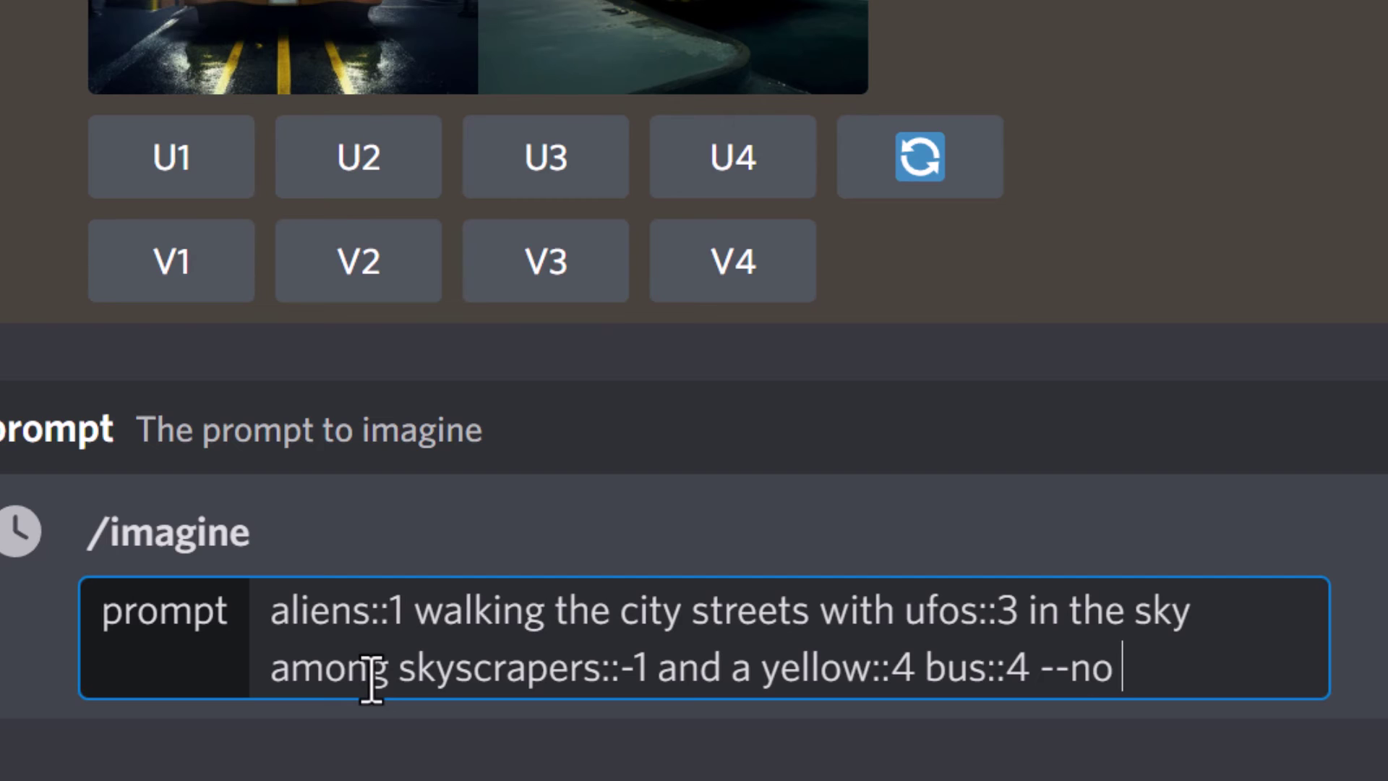
pyautogui.write('buildings skyscrapers')
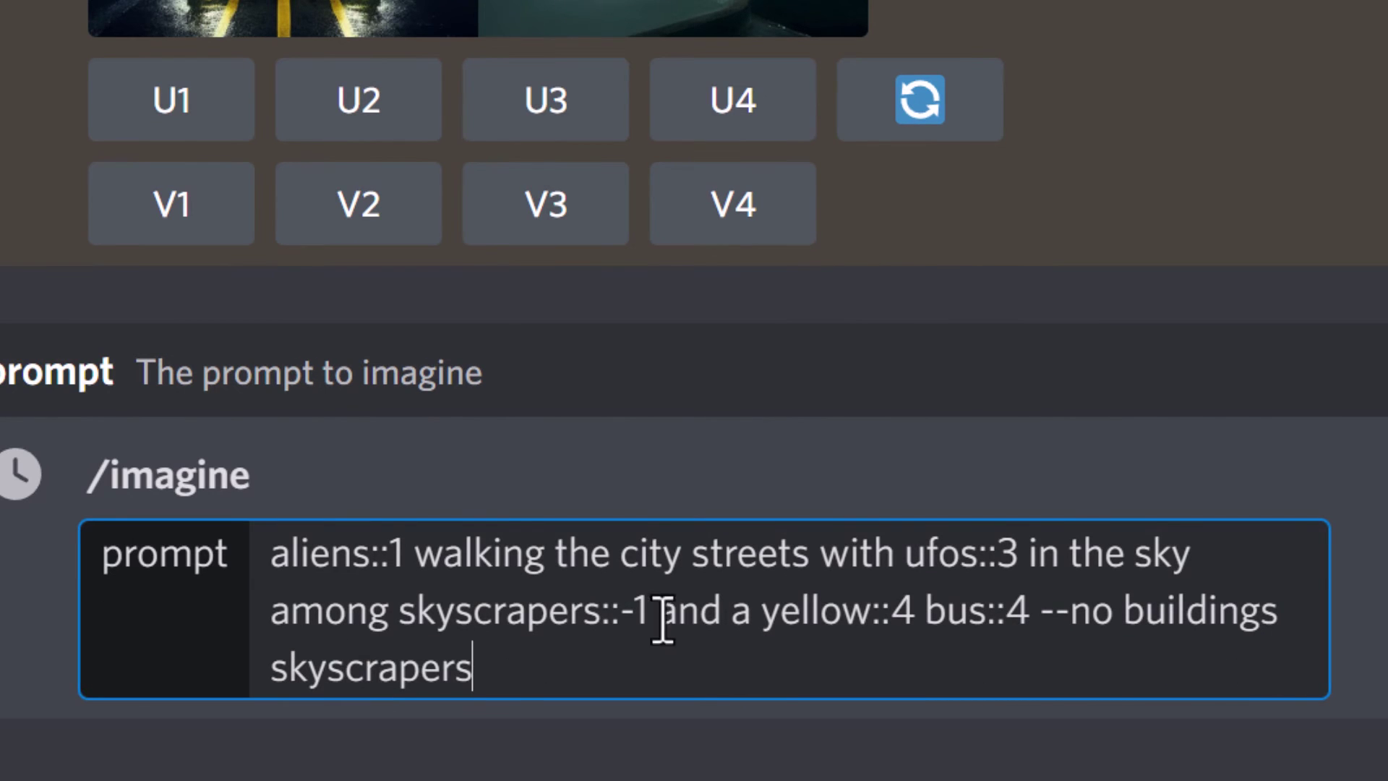
pyautogui.moveTo(650, 613); pyautogui.dragTo(271, 613)
pyautogui.press('BackSpace')
pyautogui.press('Return')
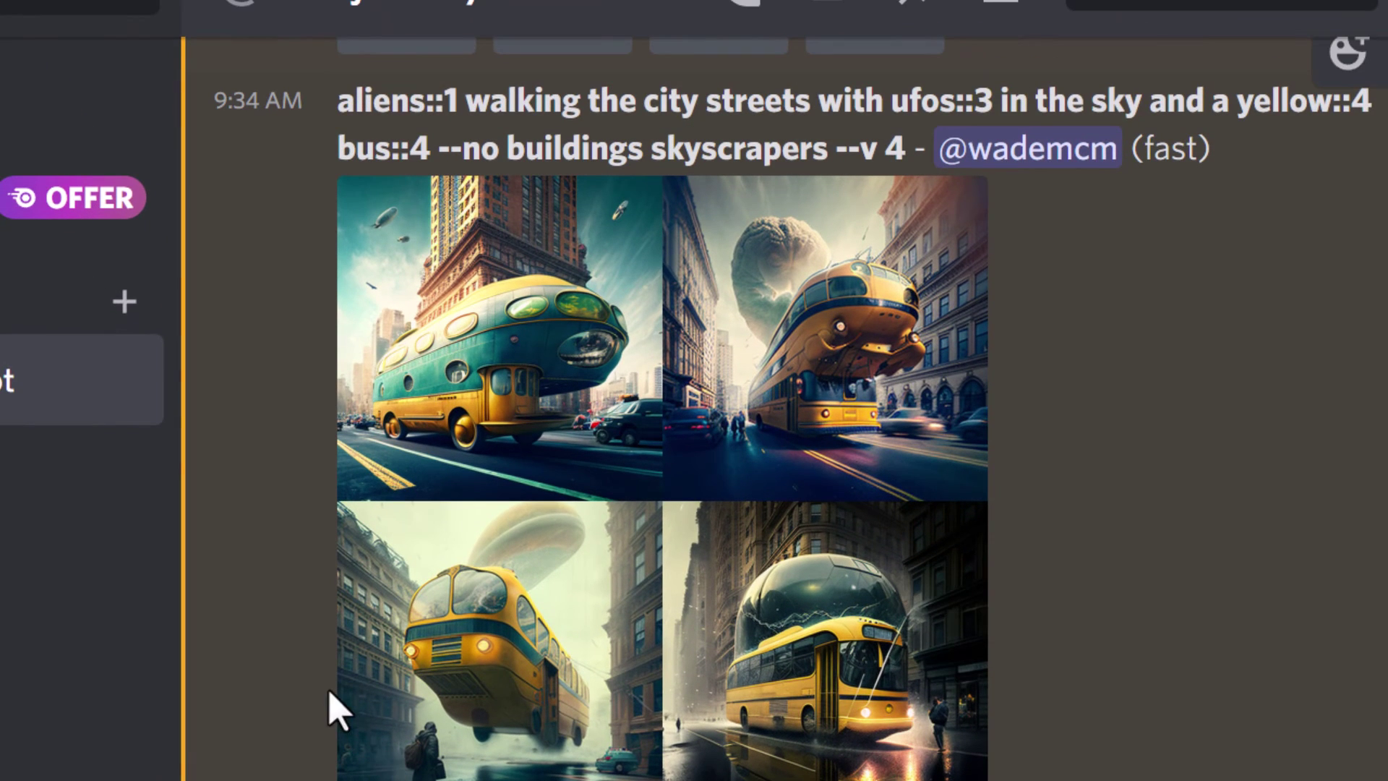
pyautogui.scroll(2, 477, 579)
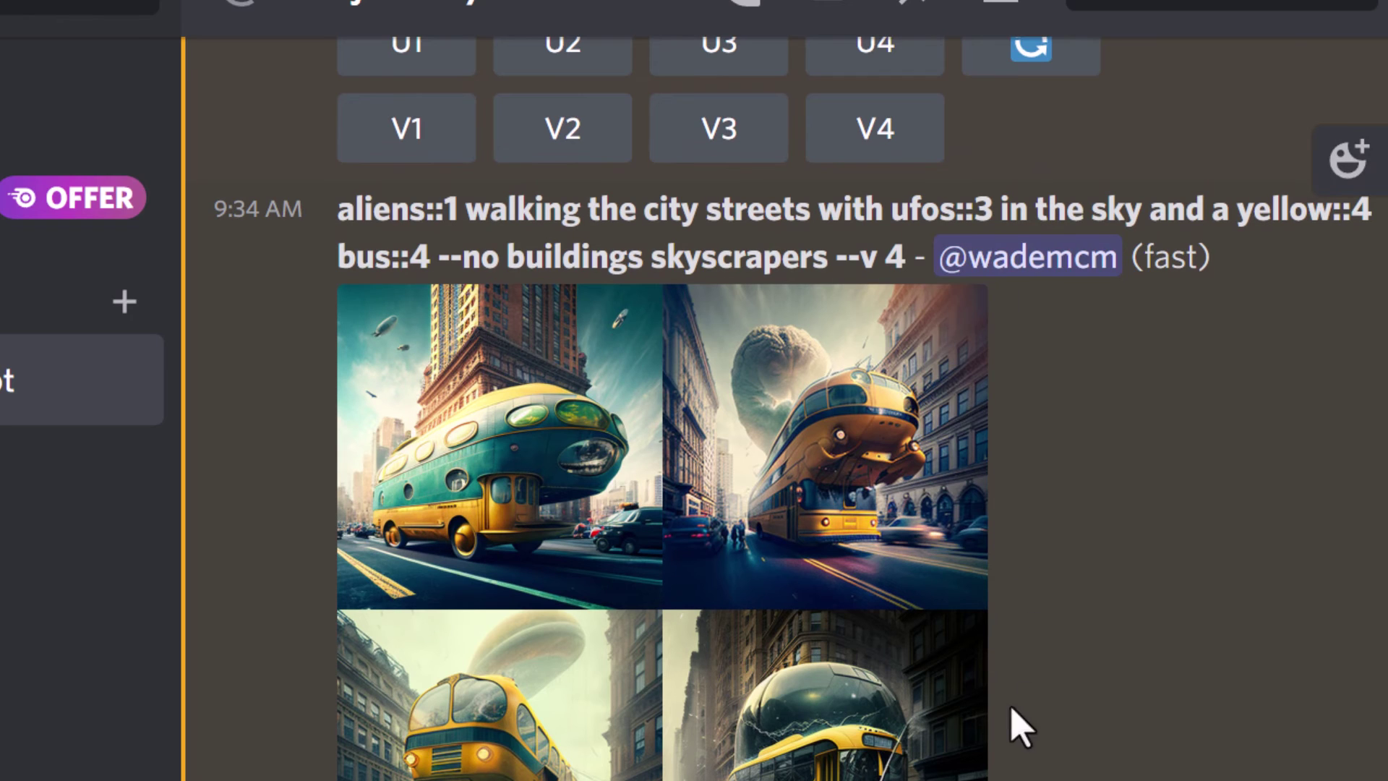
pyautogui.scroll(10, 1022, 704)
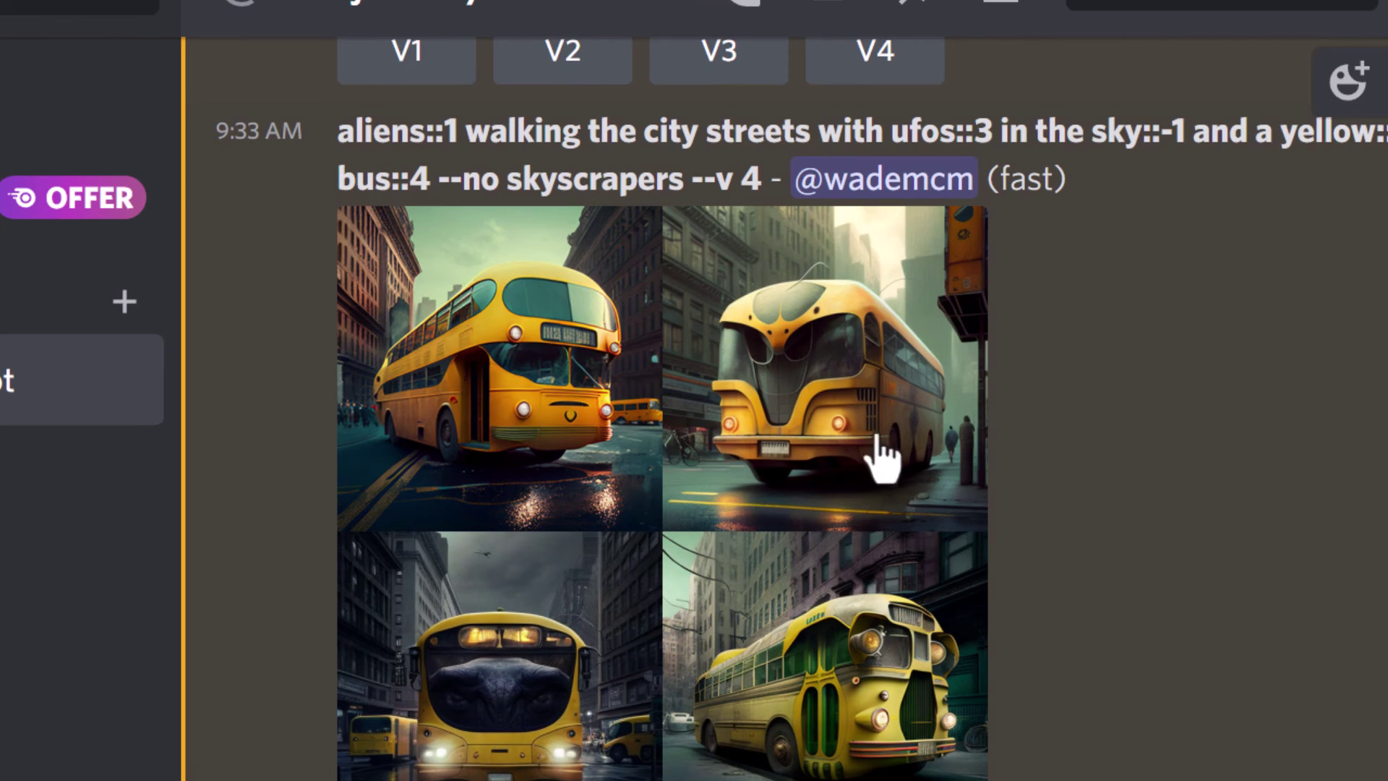
pyautogui.scroll(-10, 589, 752)
pyautogui.scroll(-2, 592, 730)
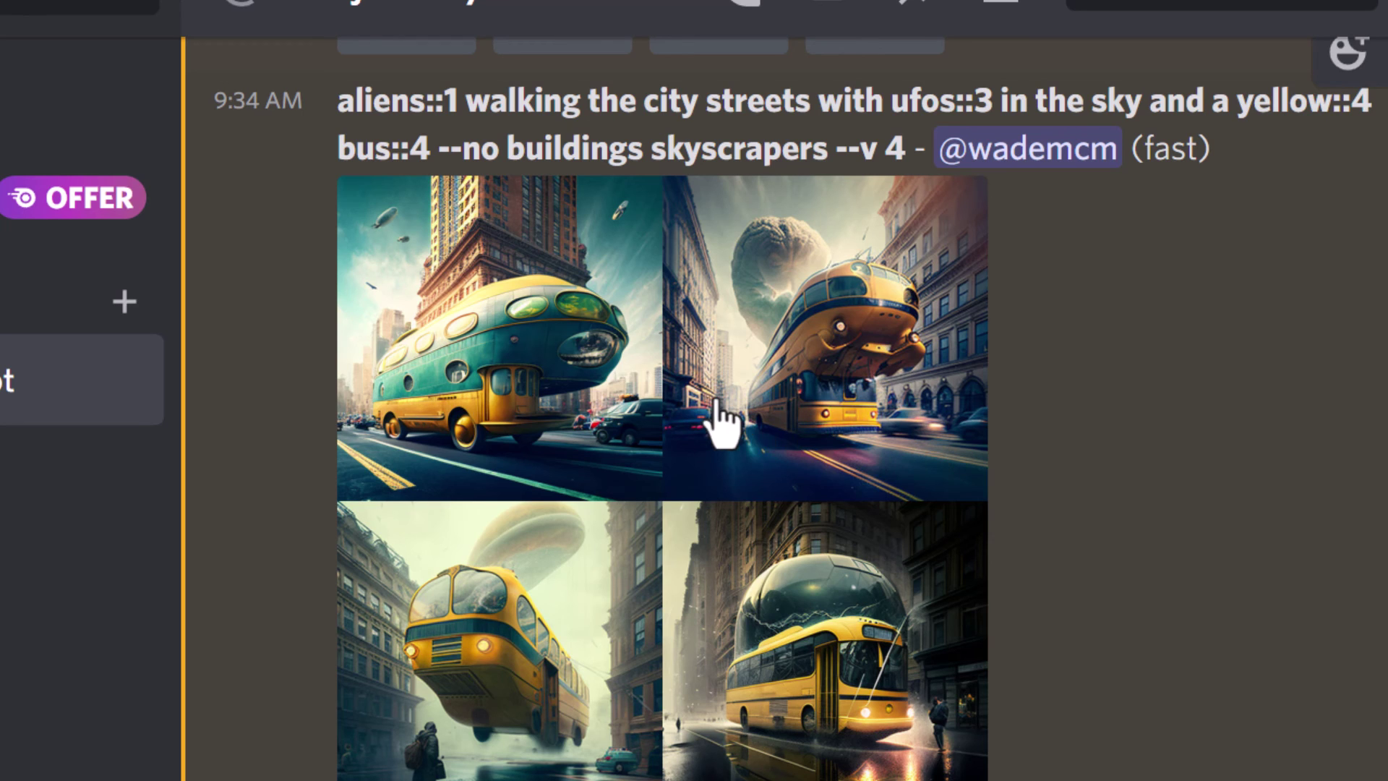
pyautogui.scroll(-3, 766, 574)
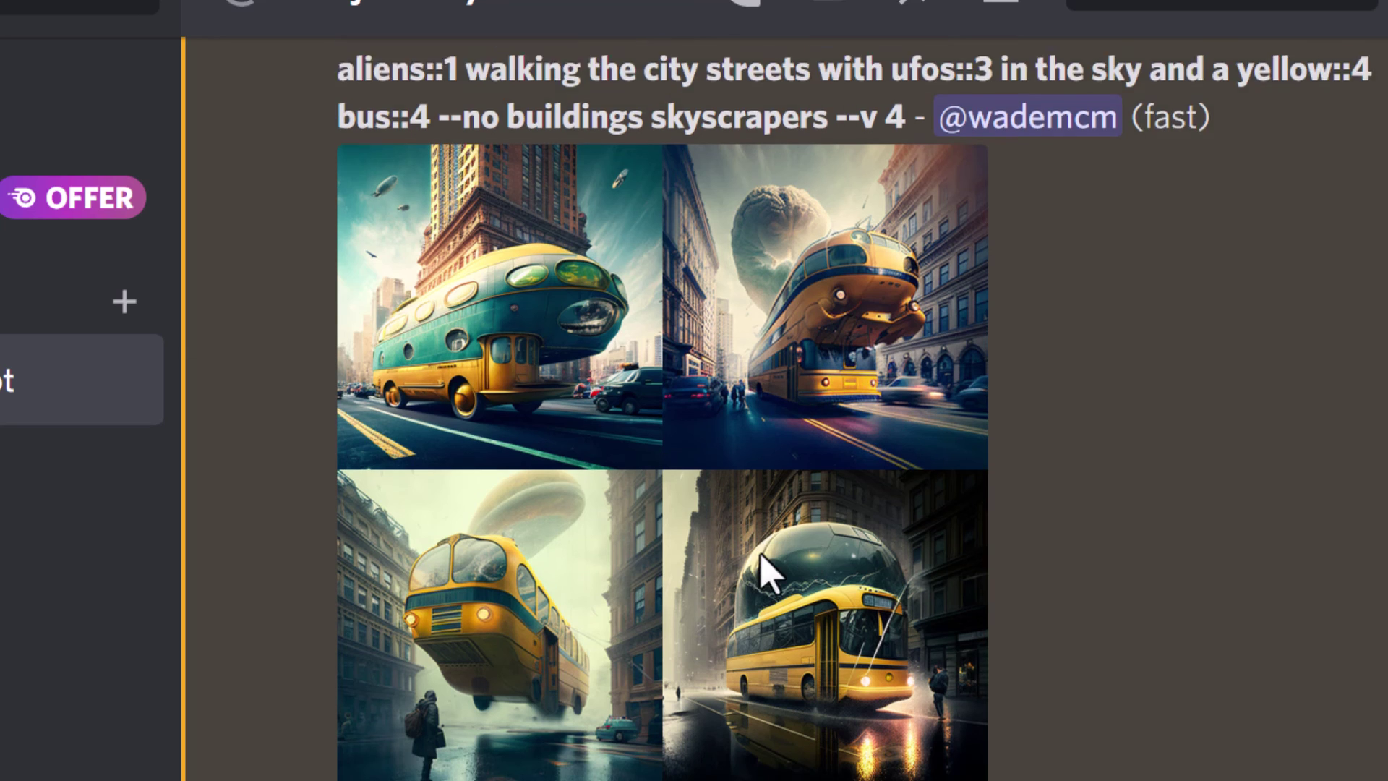